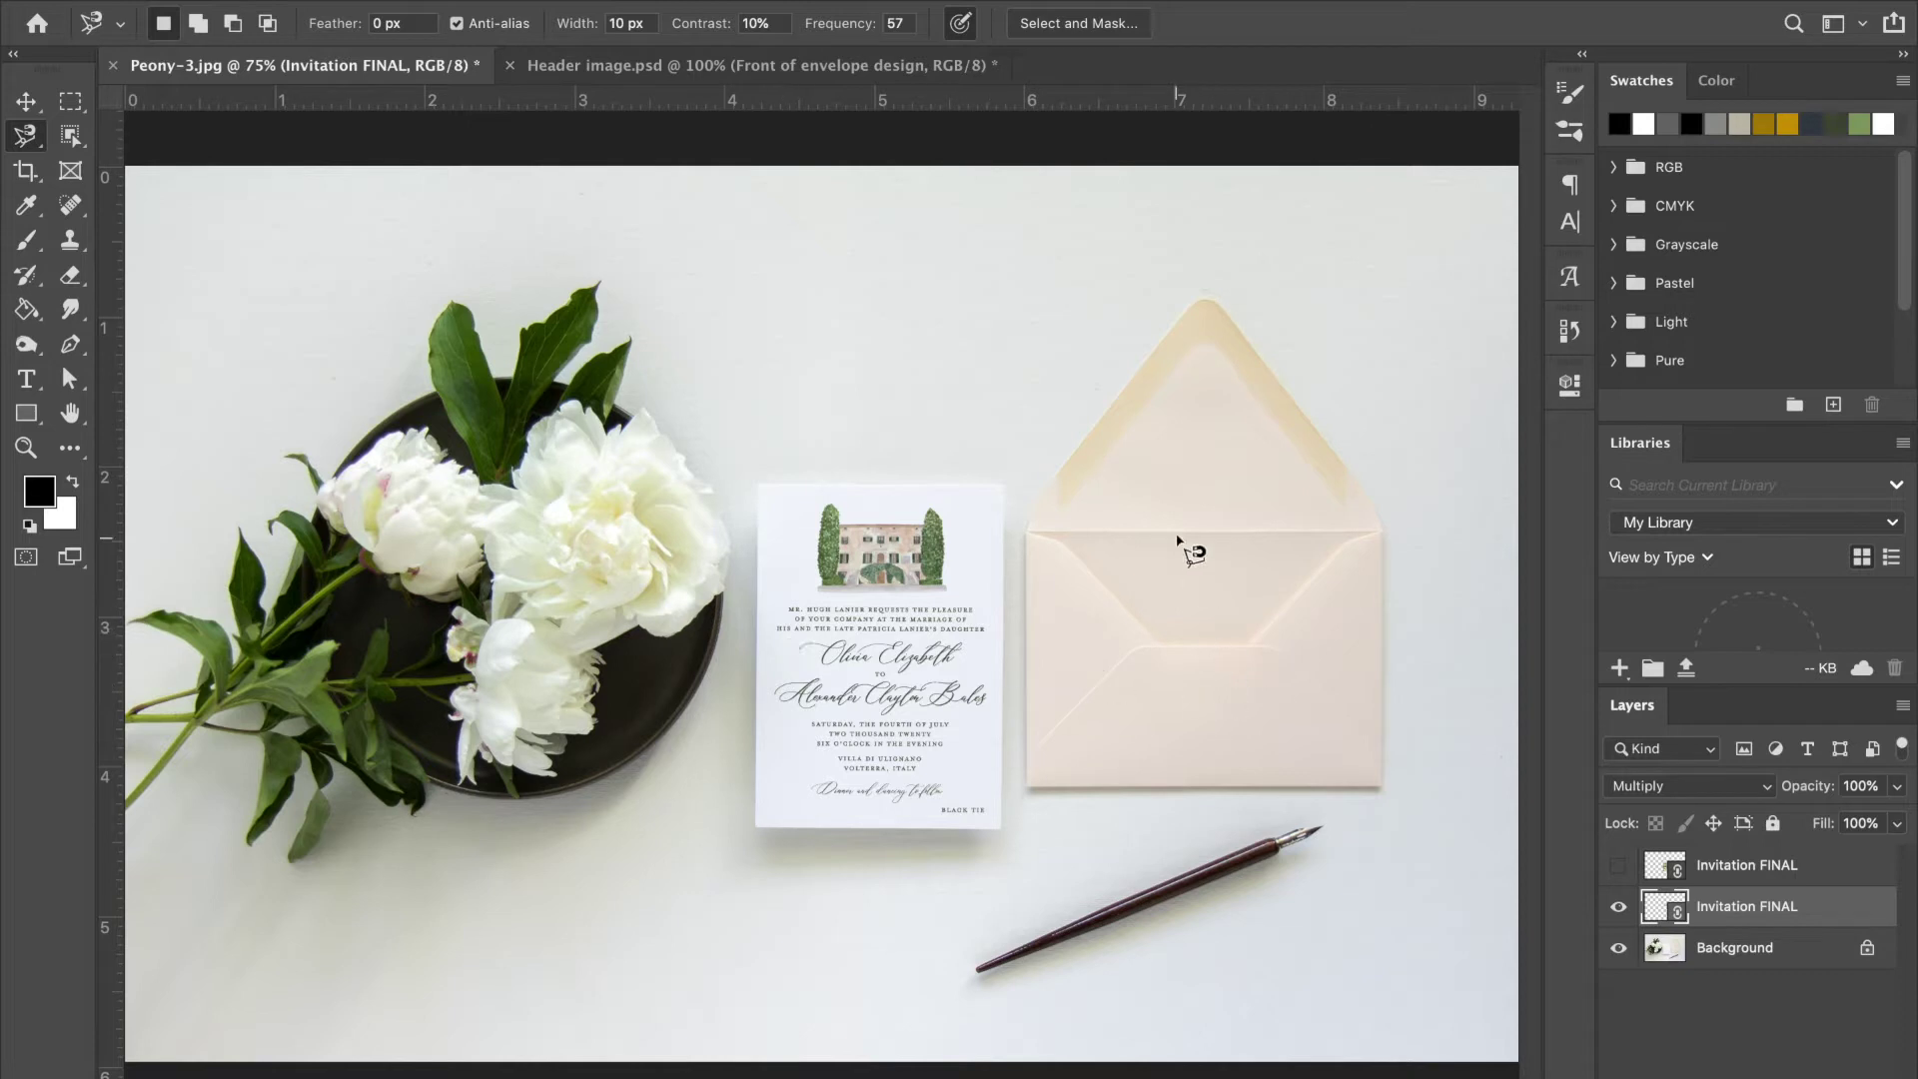
# Try the freehand Lasso, then switch back to the Magnetic Lasso.
pyautogui.click(28, 140)
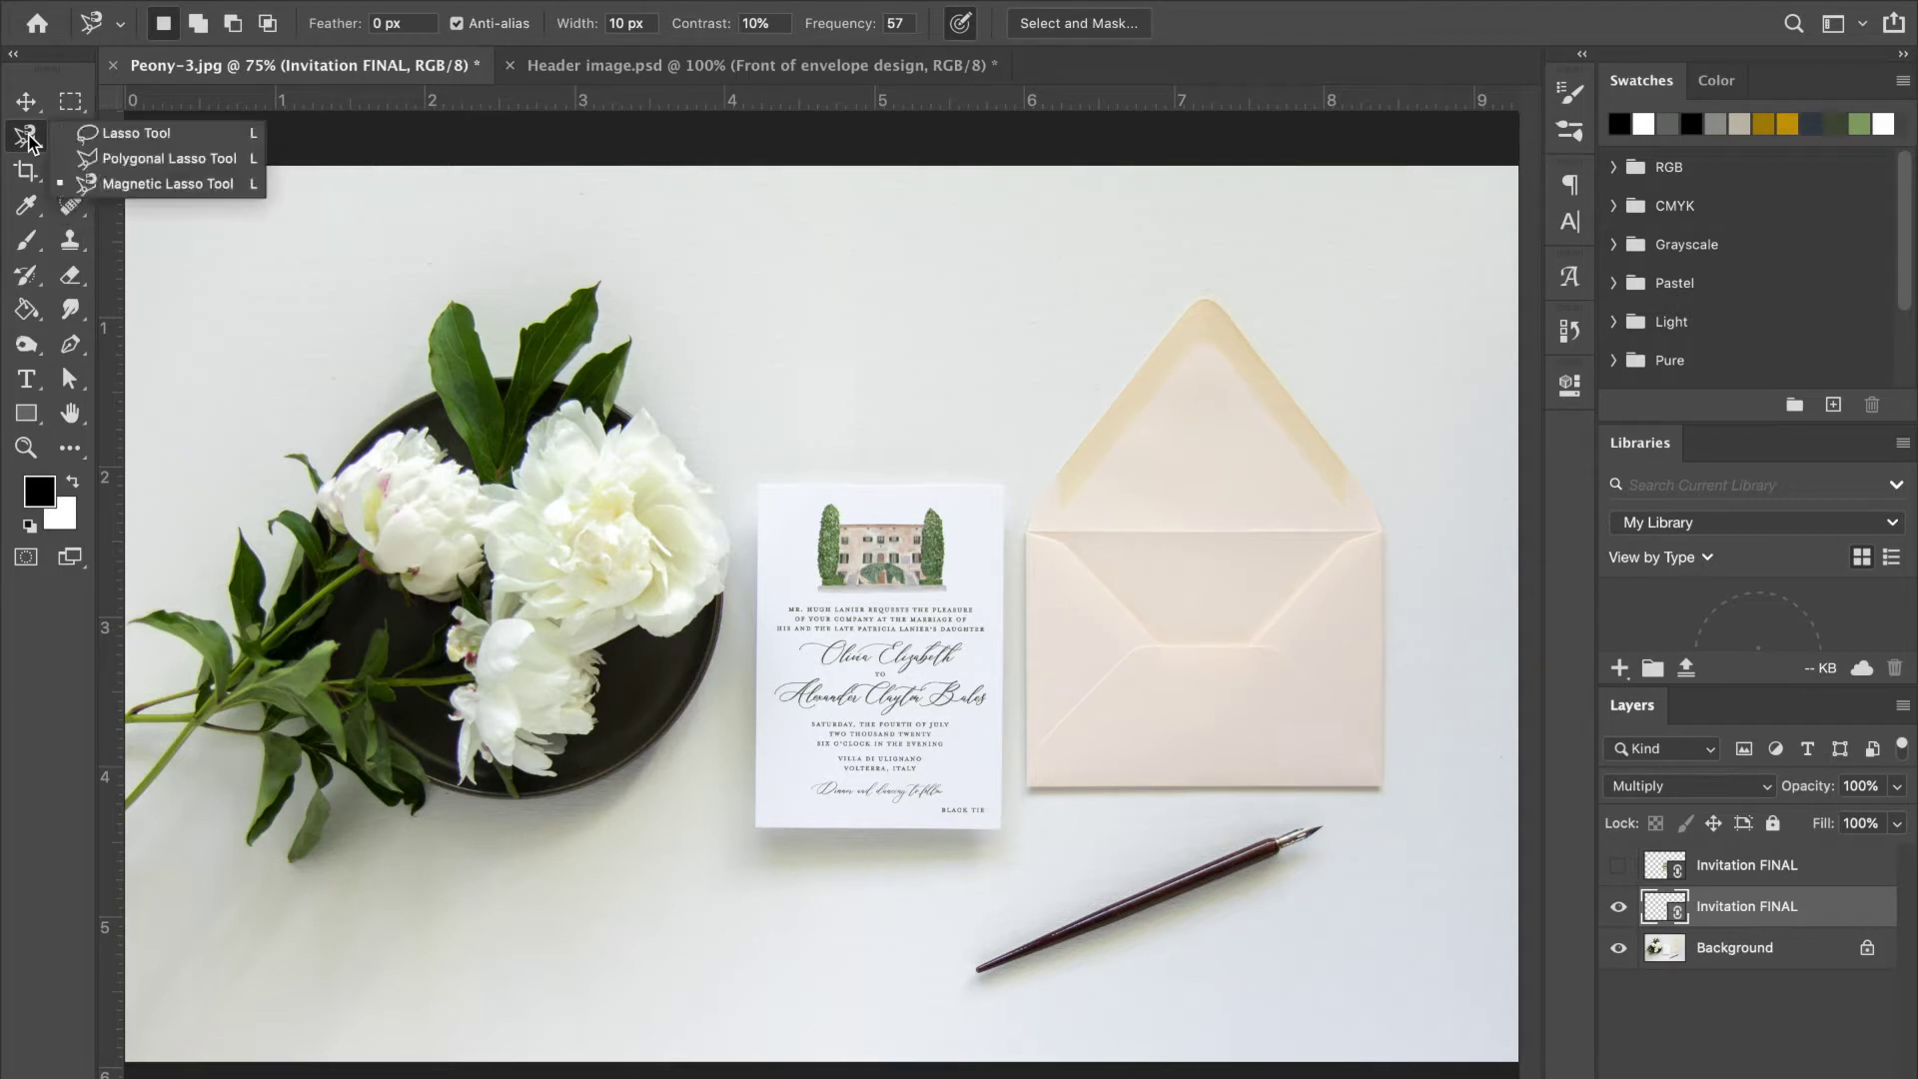
pyautogui.click(110, 135)
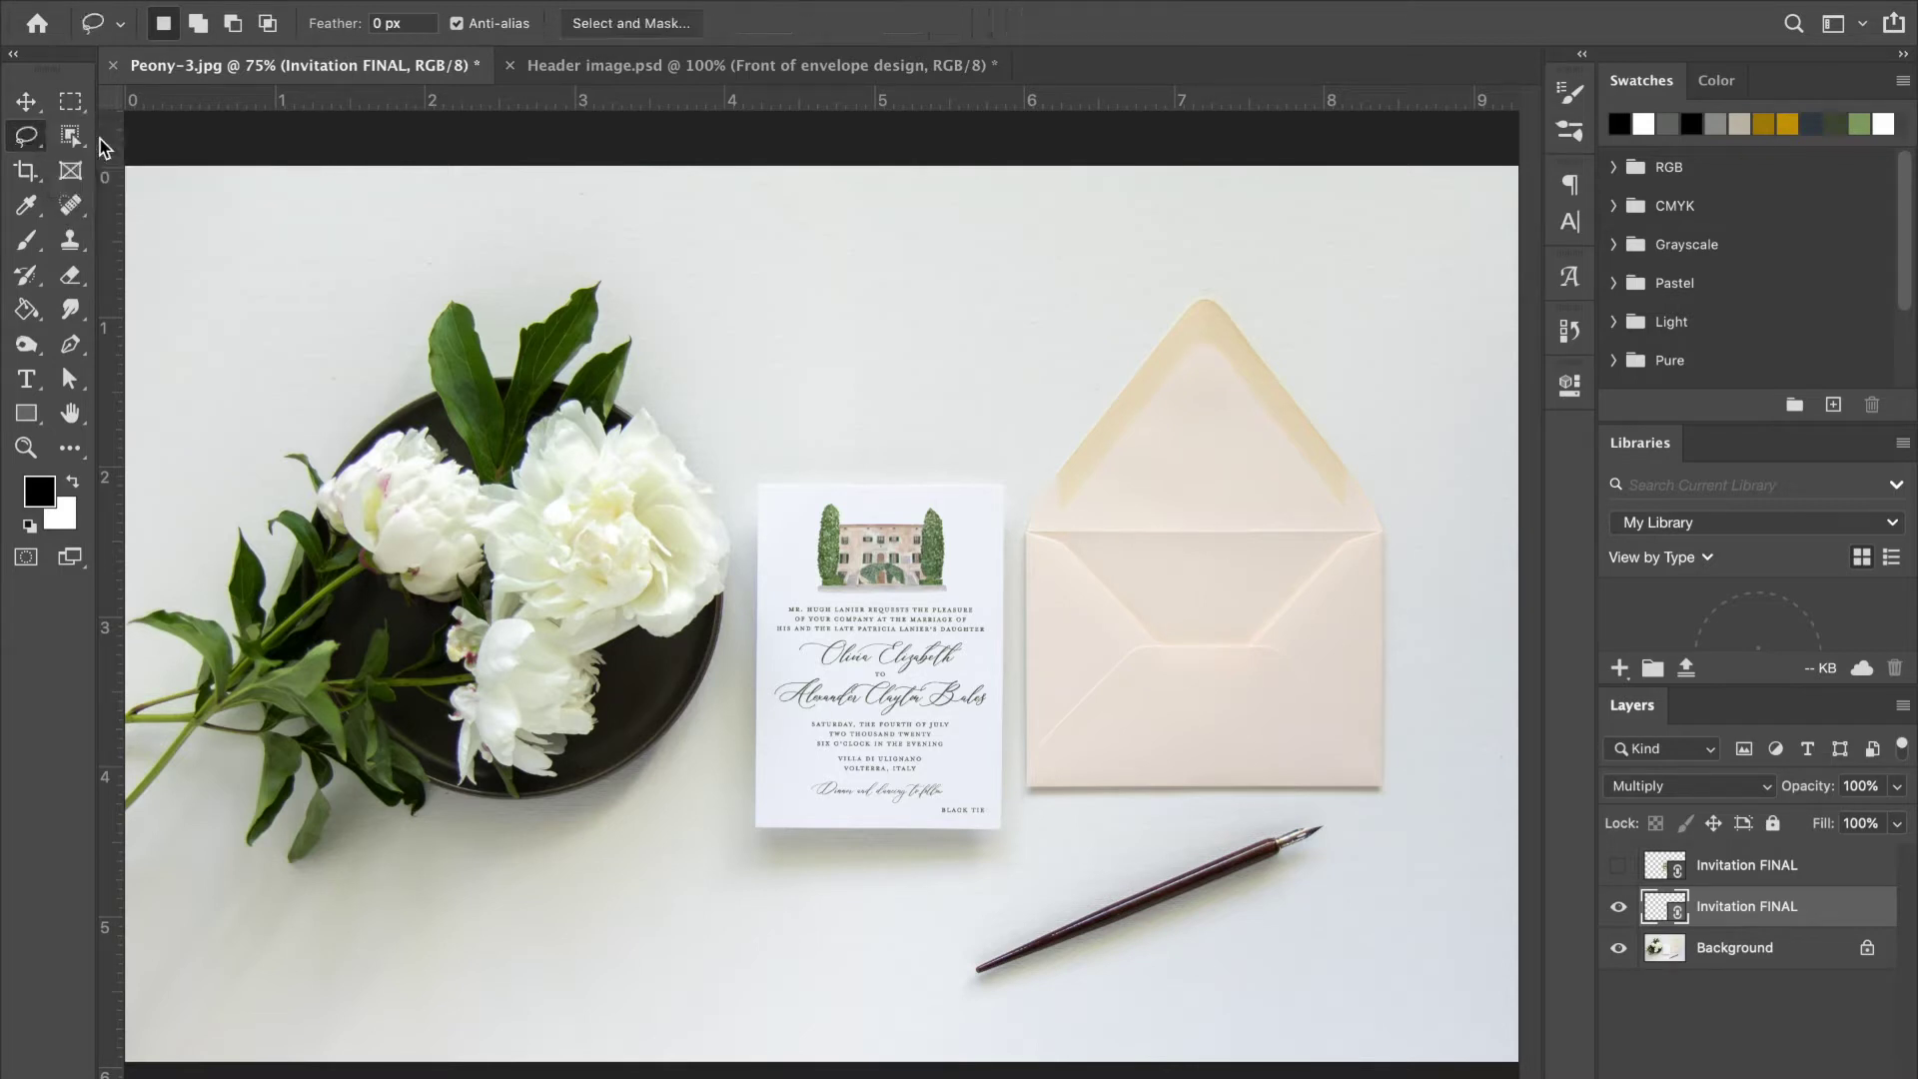
pyautogui.click(28, 140)
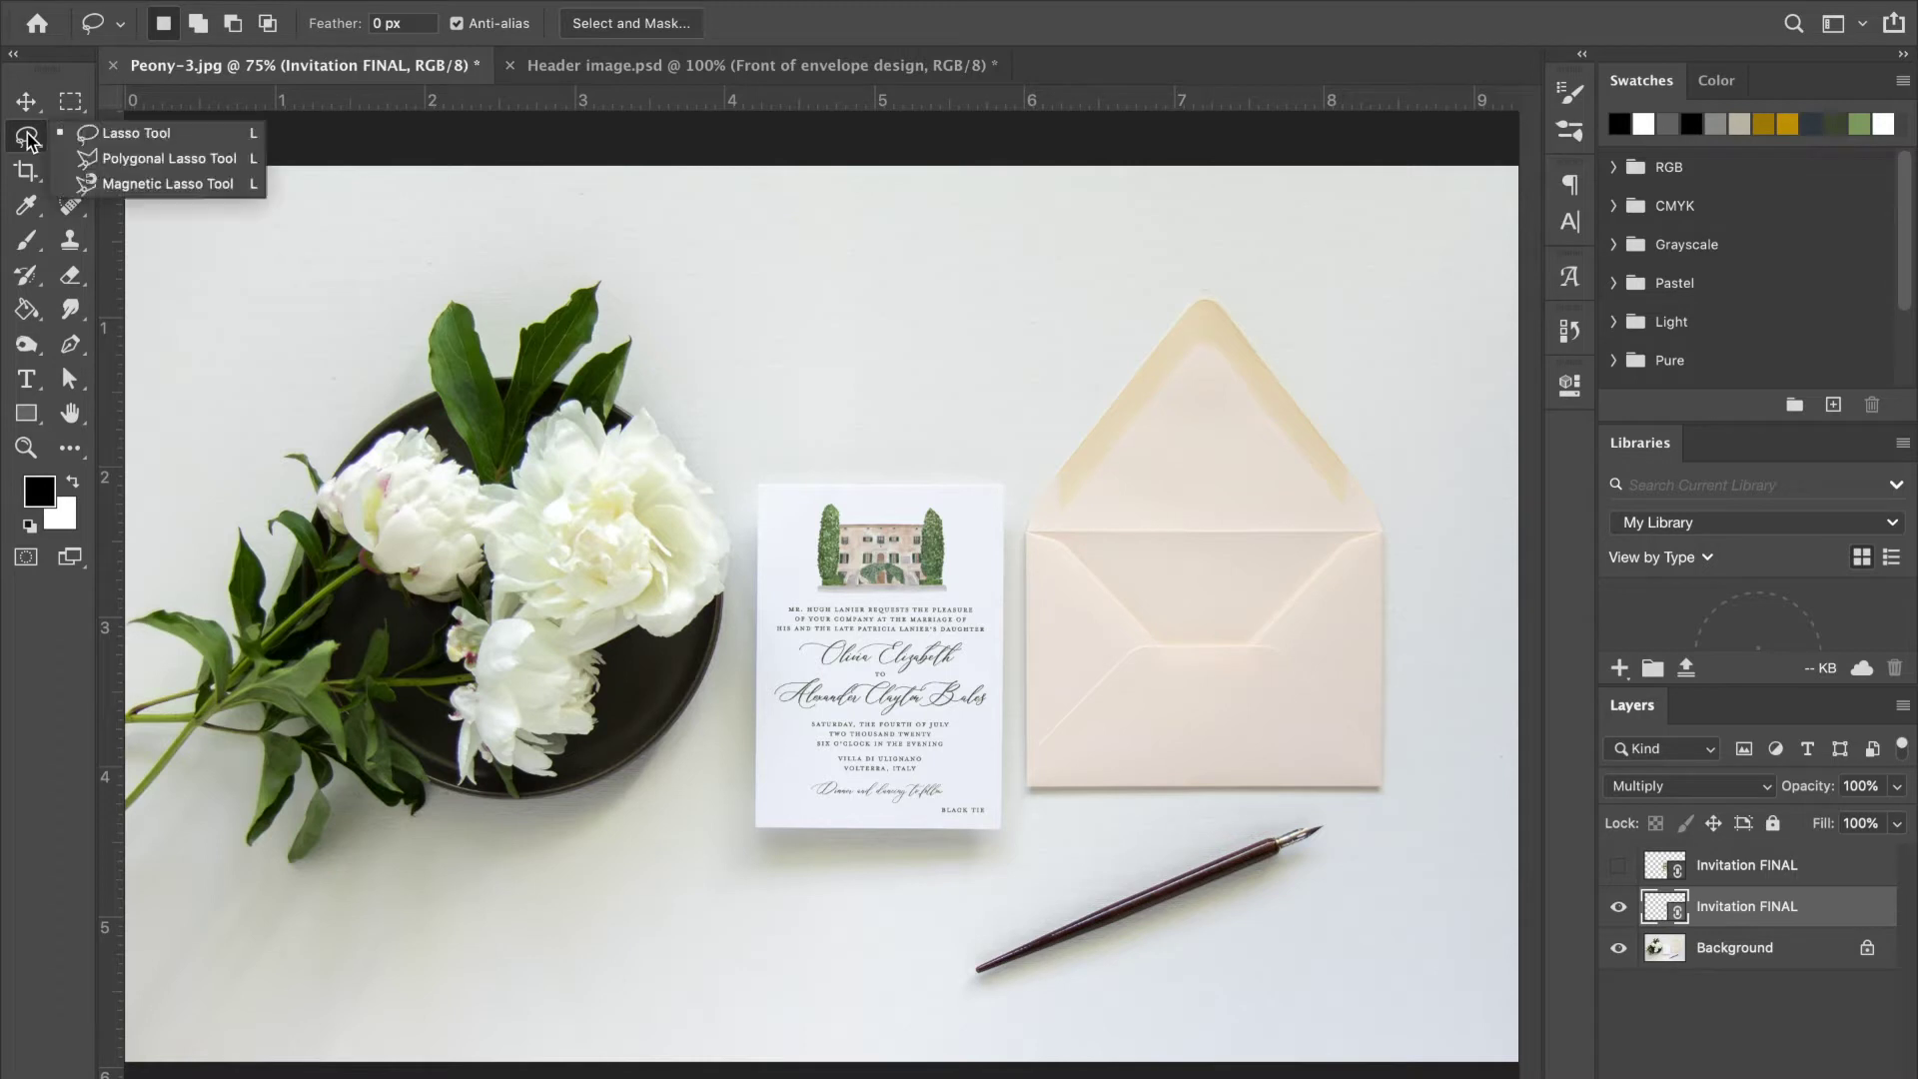
pyautogui.click(117, 184)
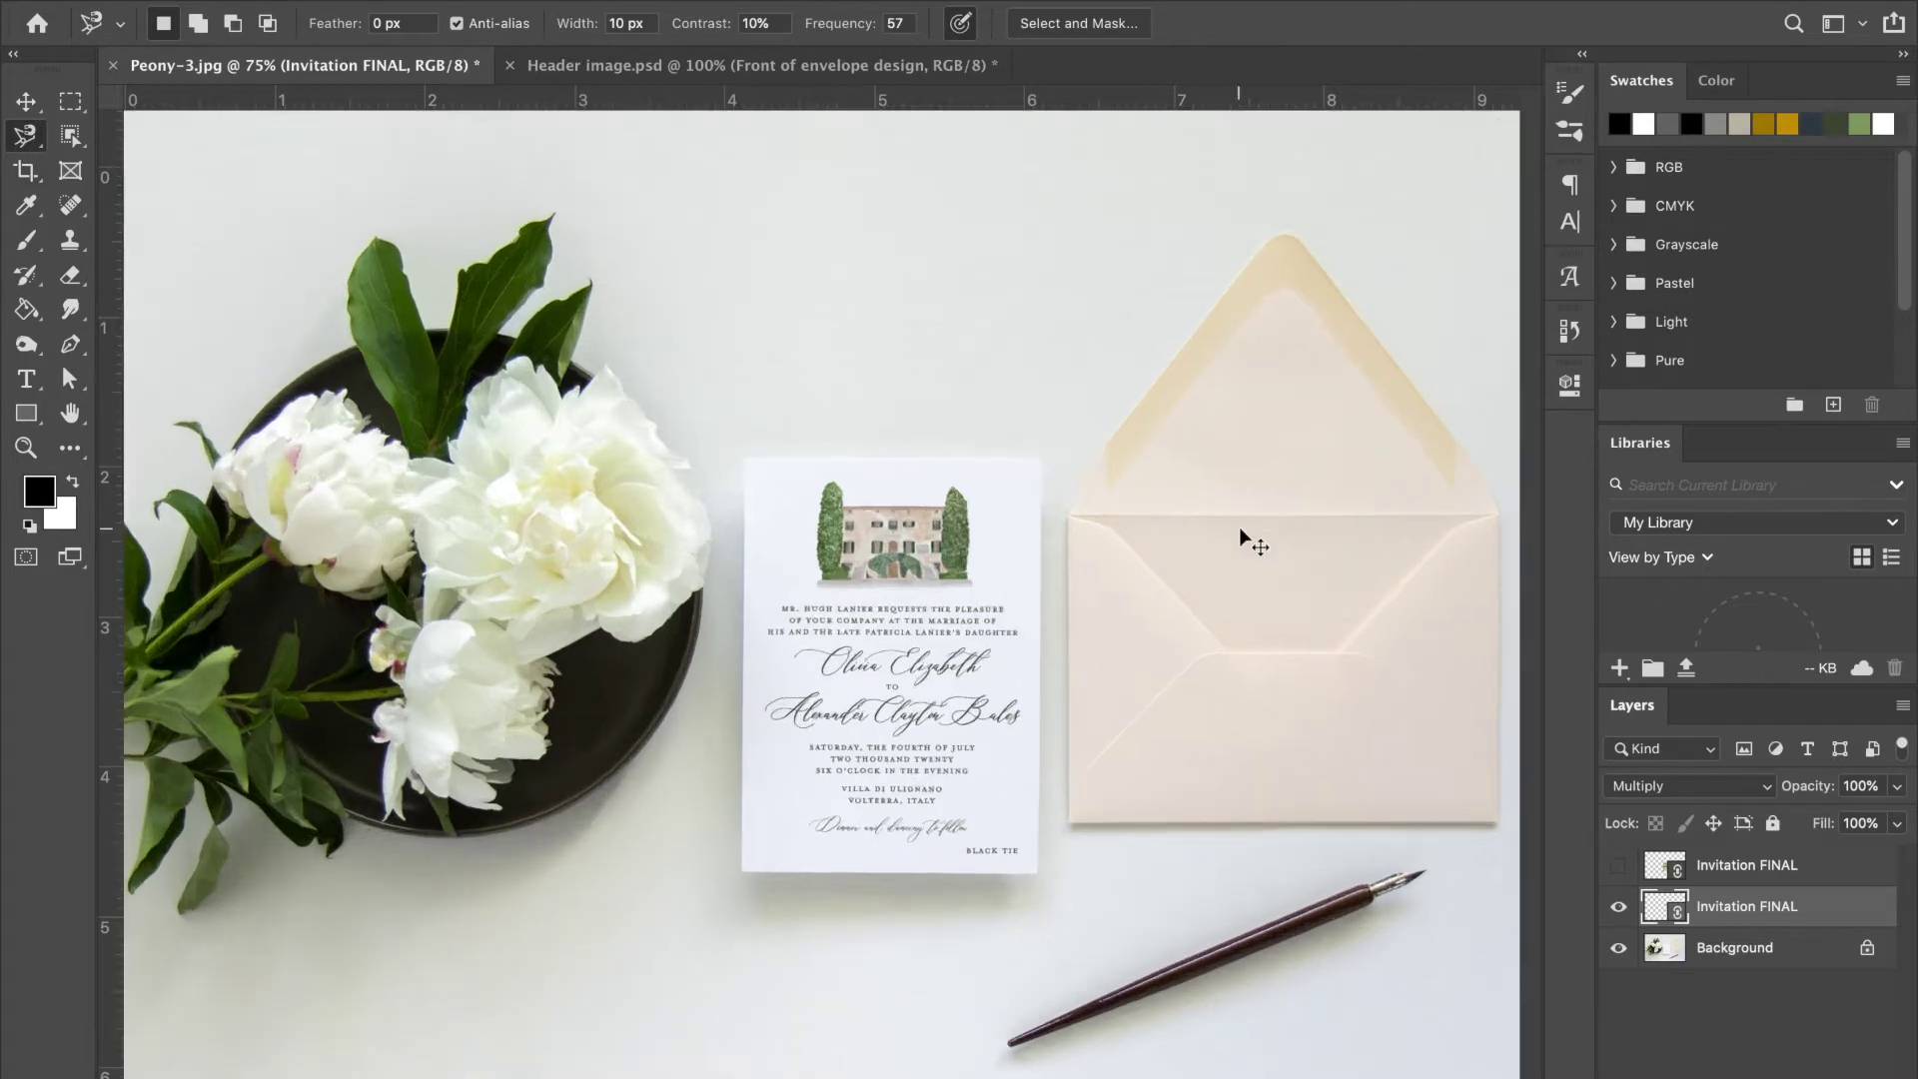
# Zoom to 200% and trace the flap lining from its left edge to the right corner.
pyautogui.hotkey('ctrl', '=')
pyautogui.hotkey('ctrl', '=')
pyautogui.hscroll(-5, 1239, 533)
pyautogui.scroll(2, 1239, 533)
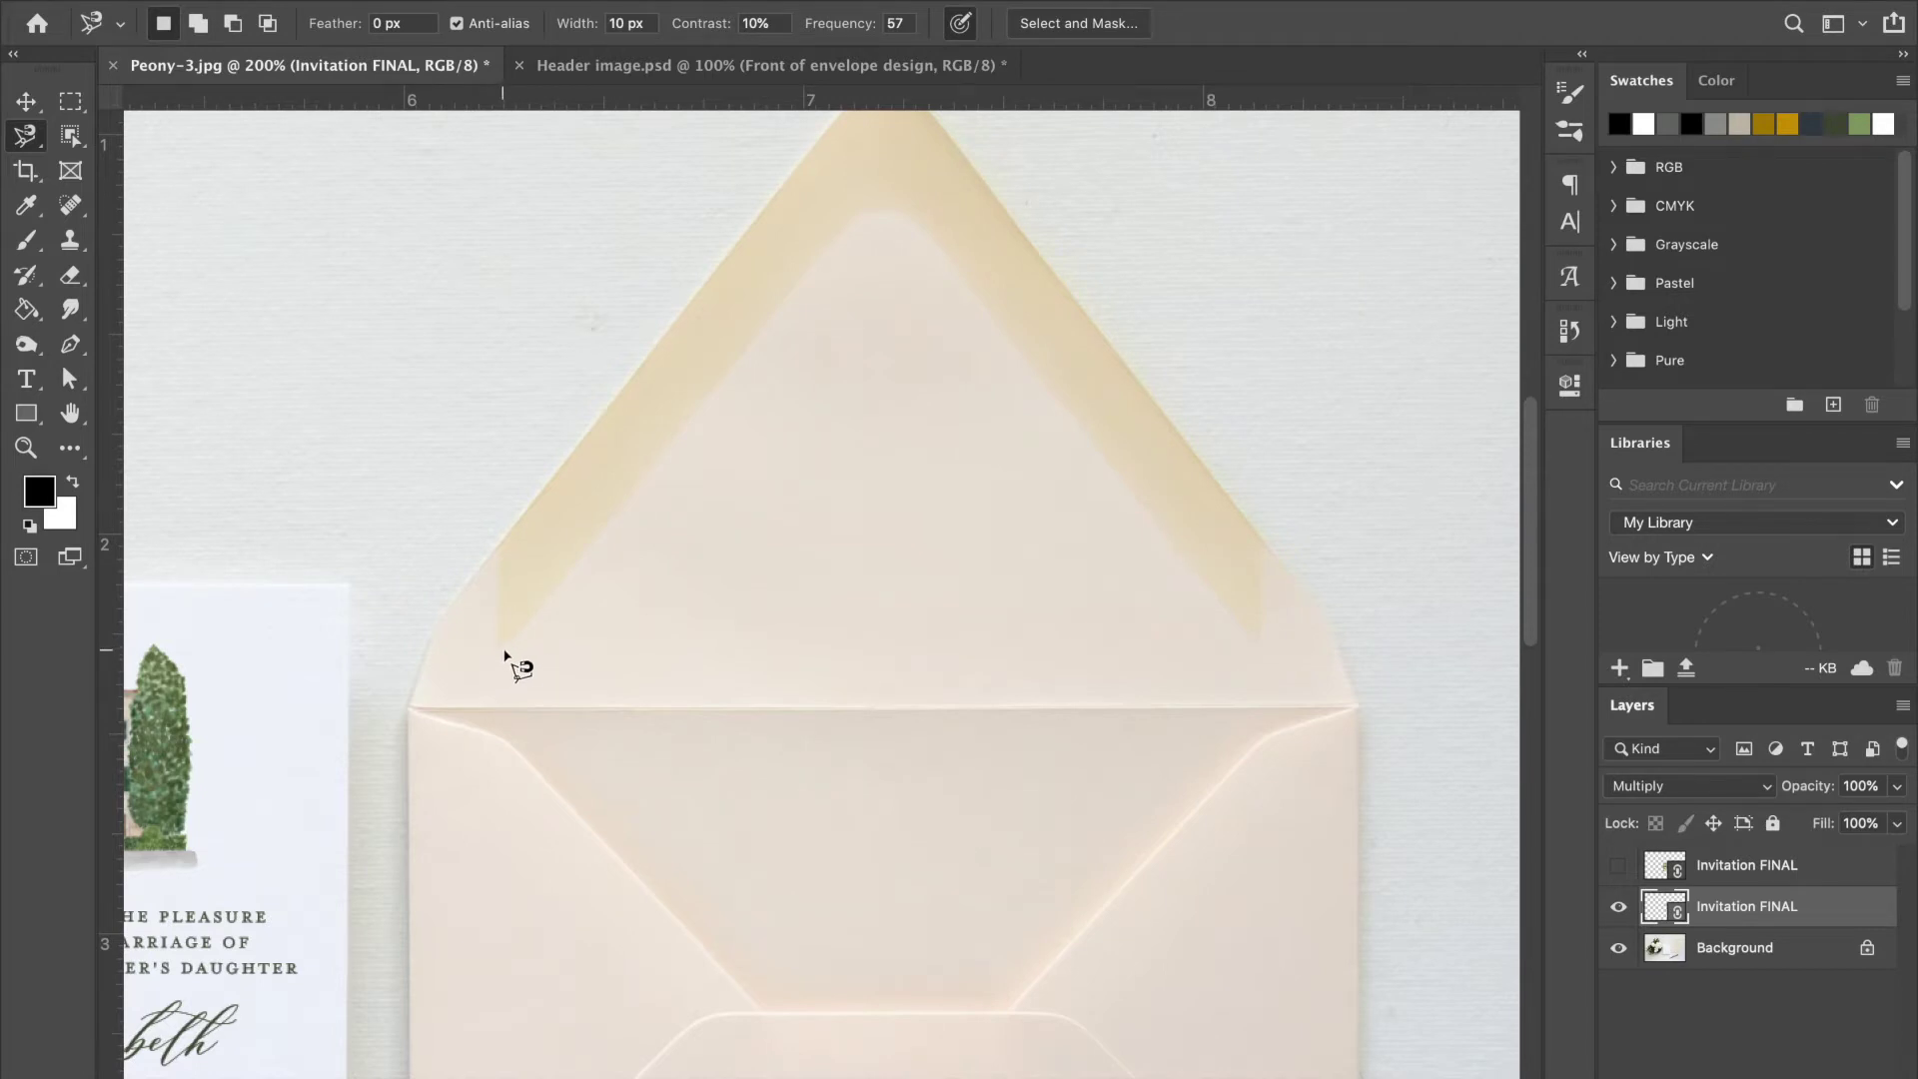
pyautogui.click(505, 649)
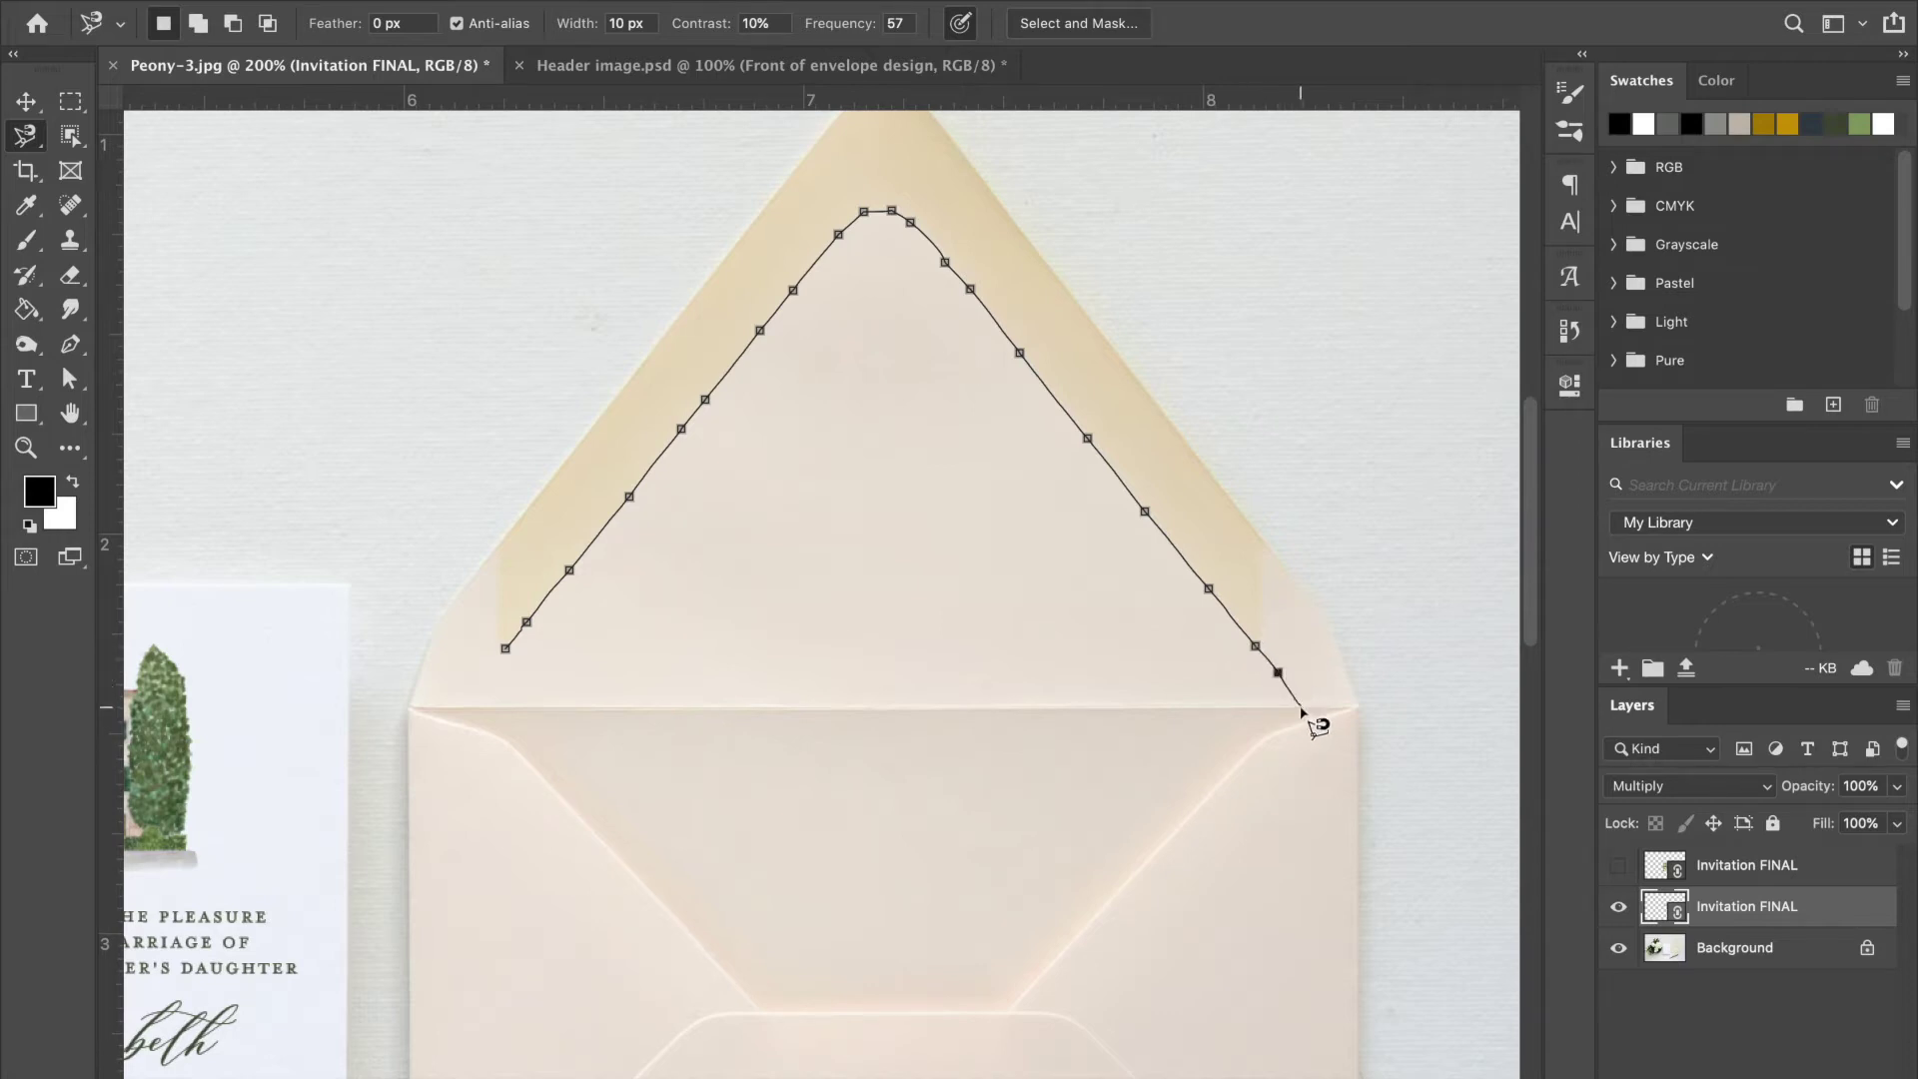
pyautogui.click(1301, 725)
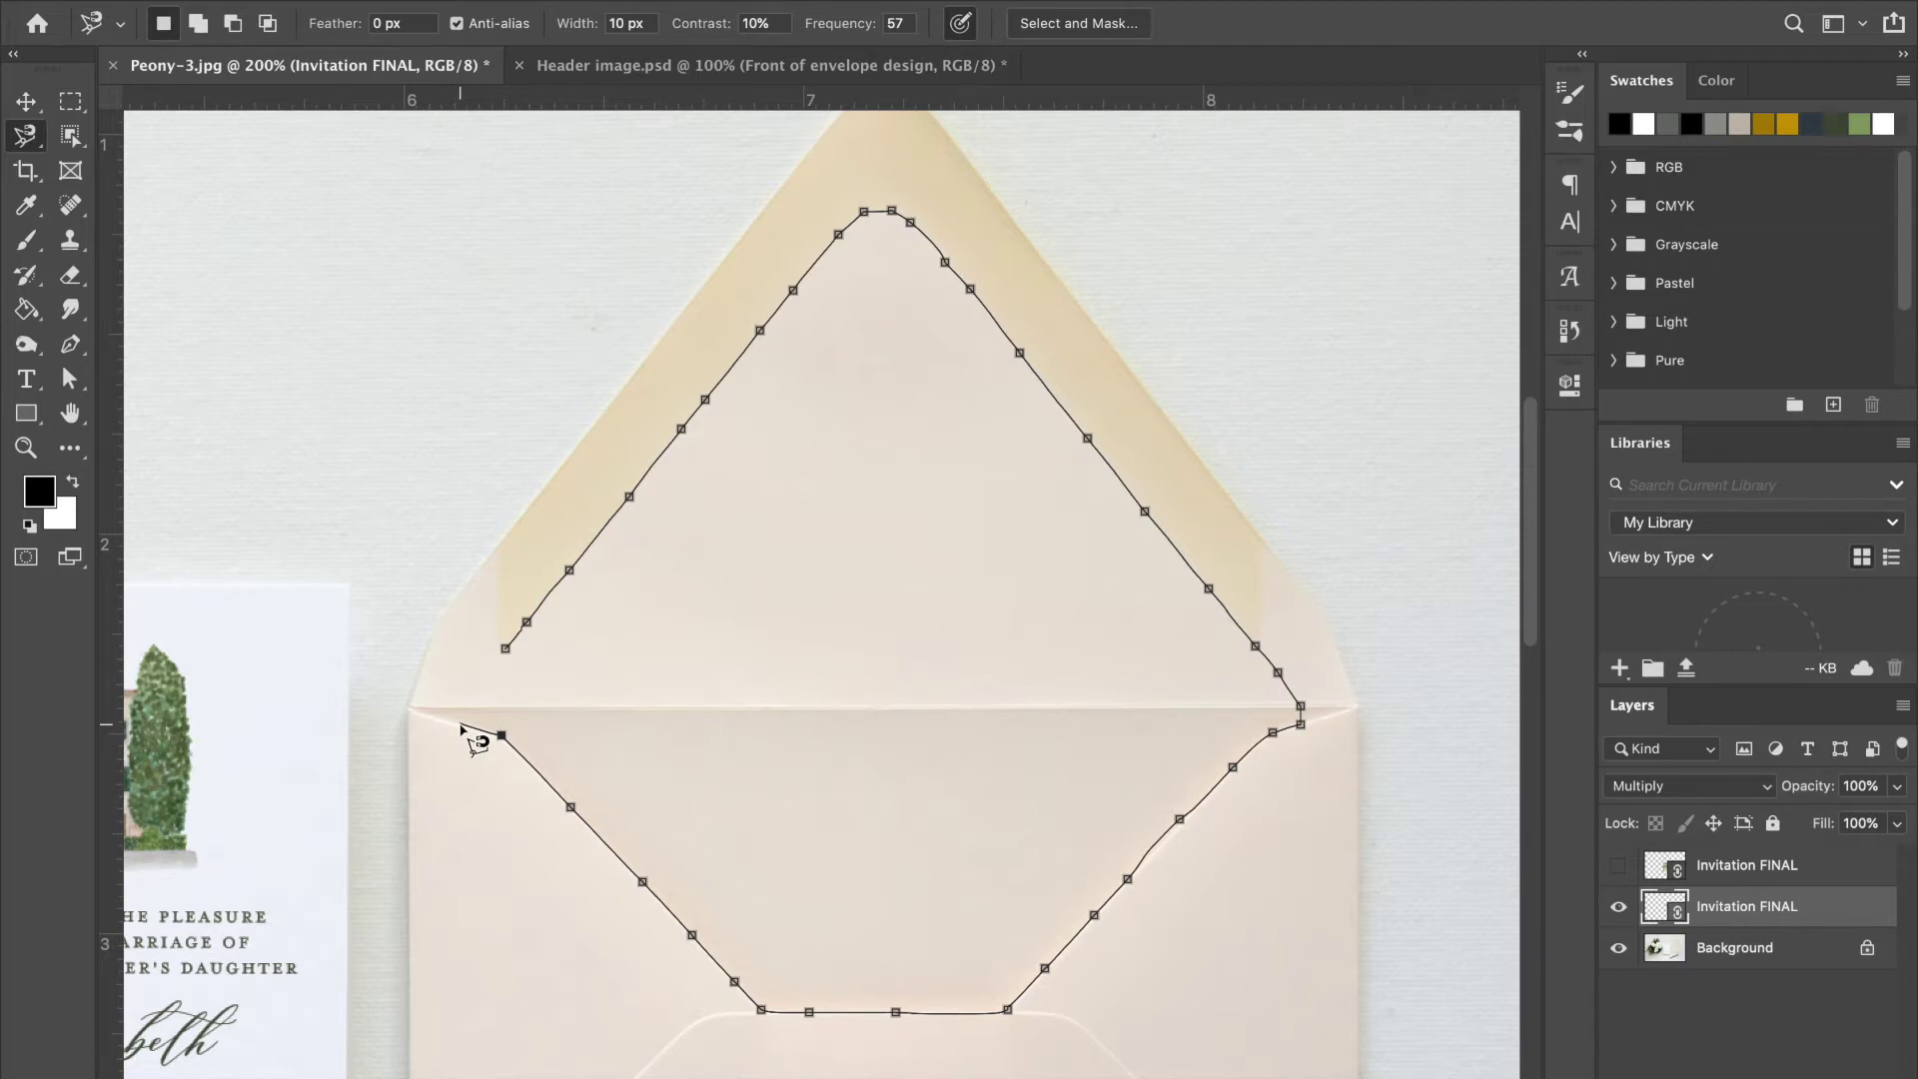
# Anchor the envelope's and flap's left corners and close the trace at its start point.
pyautogui.click(460, 722)
pyautogui.click(458, 707)
pyautogui.click(506, 650)
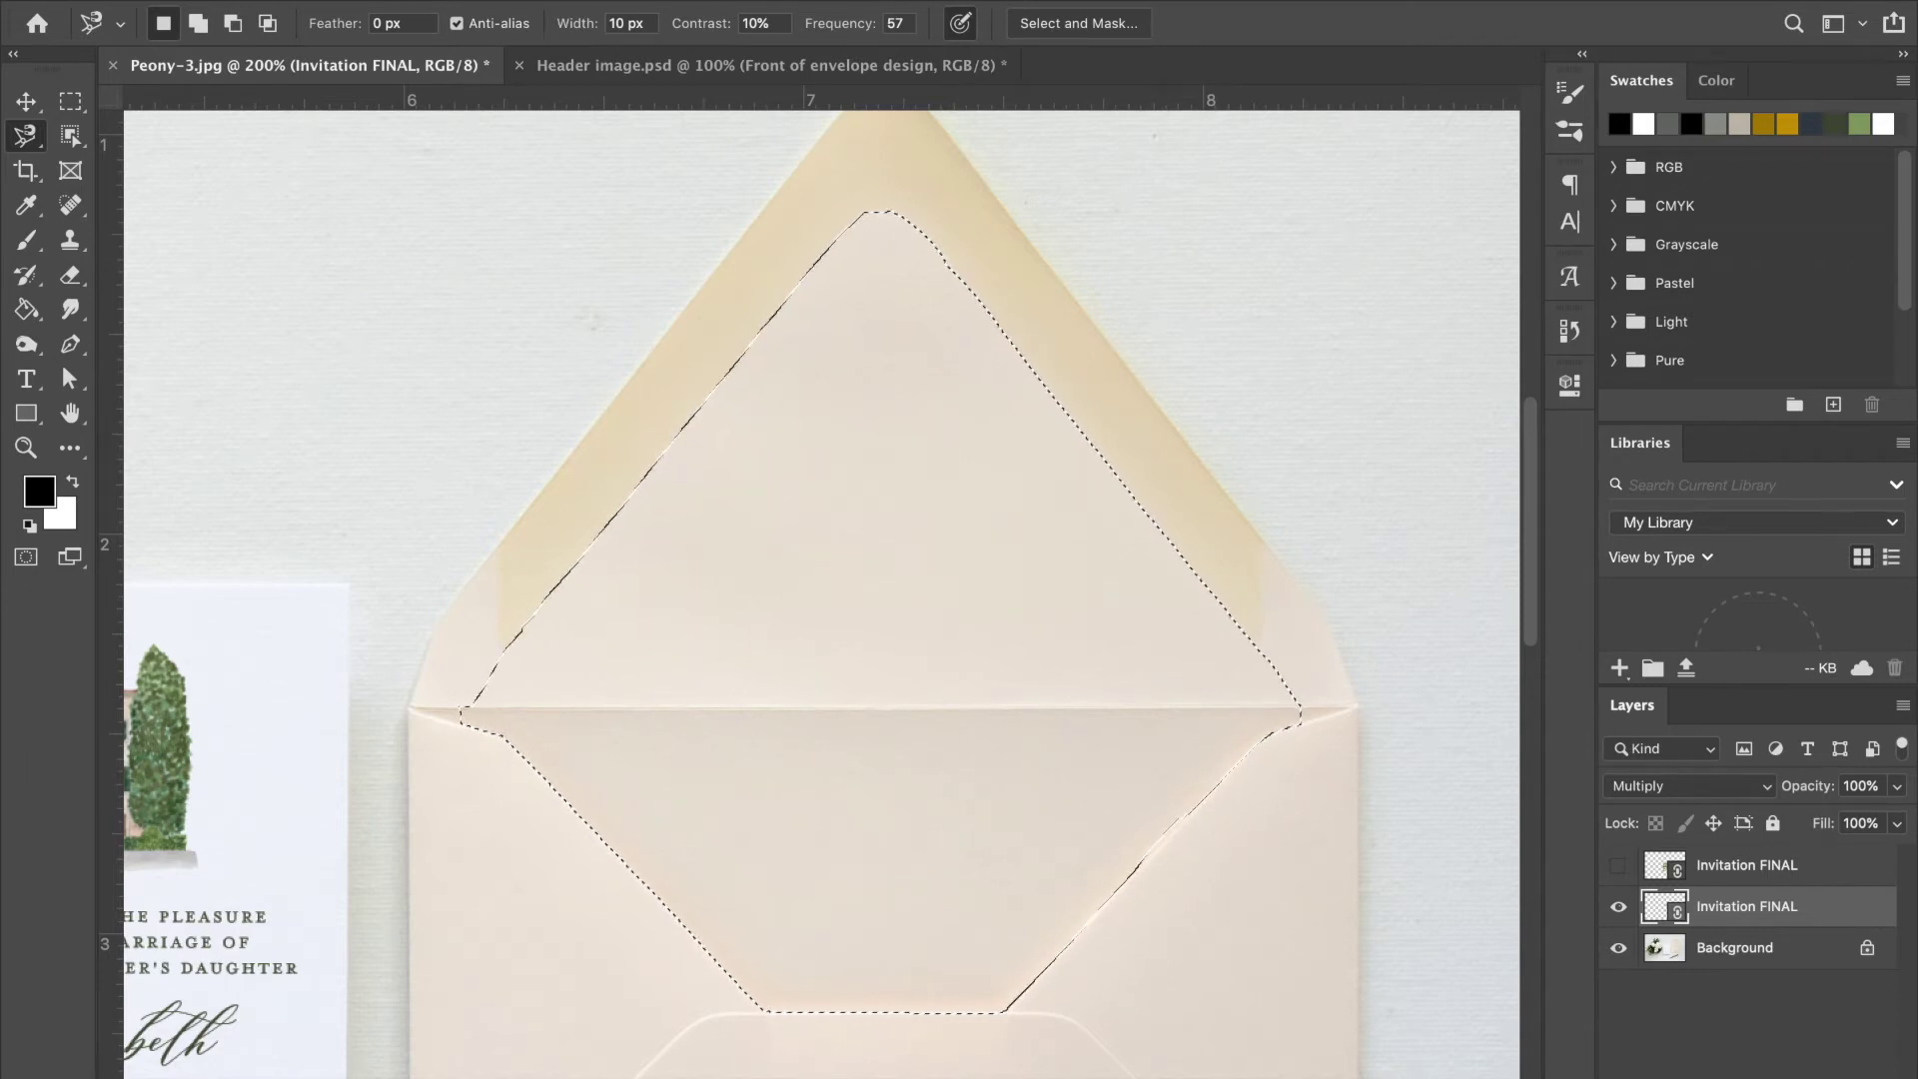
pyautogui.rightClick(380, 559)
# Try Layer Via Copy, dismiss the empty-selection alert, and select the Background layer.
pyautogui.moveTo(689, 2)
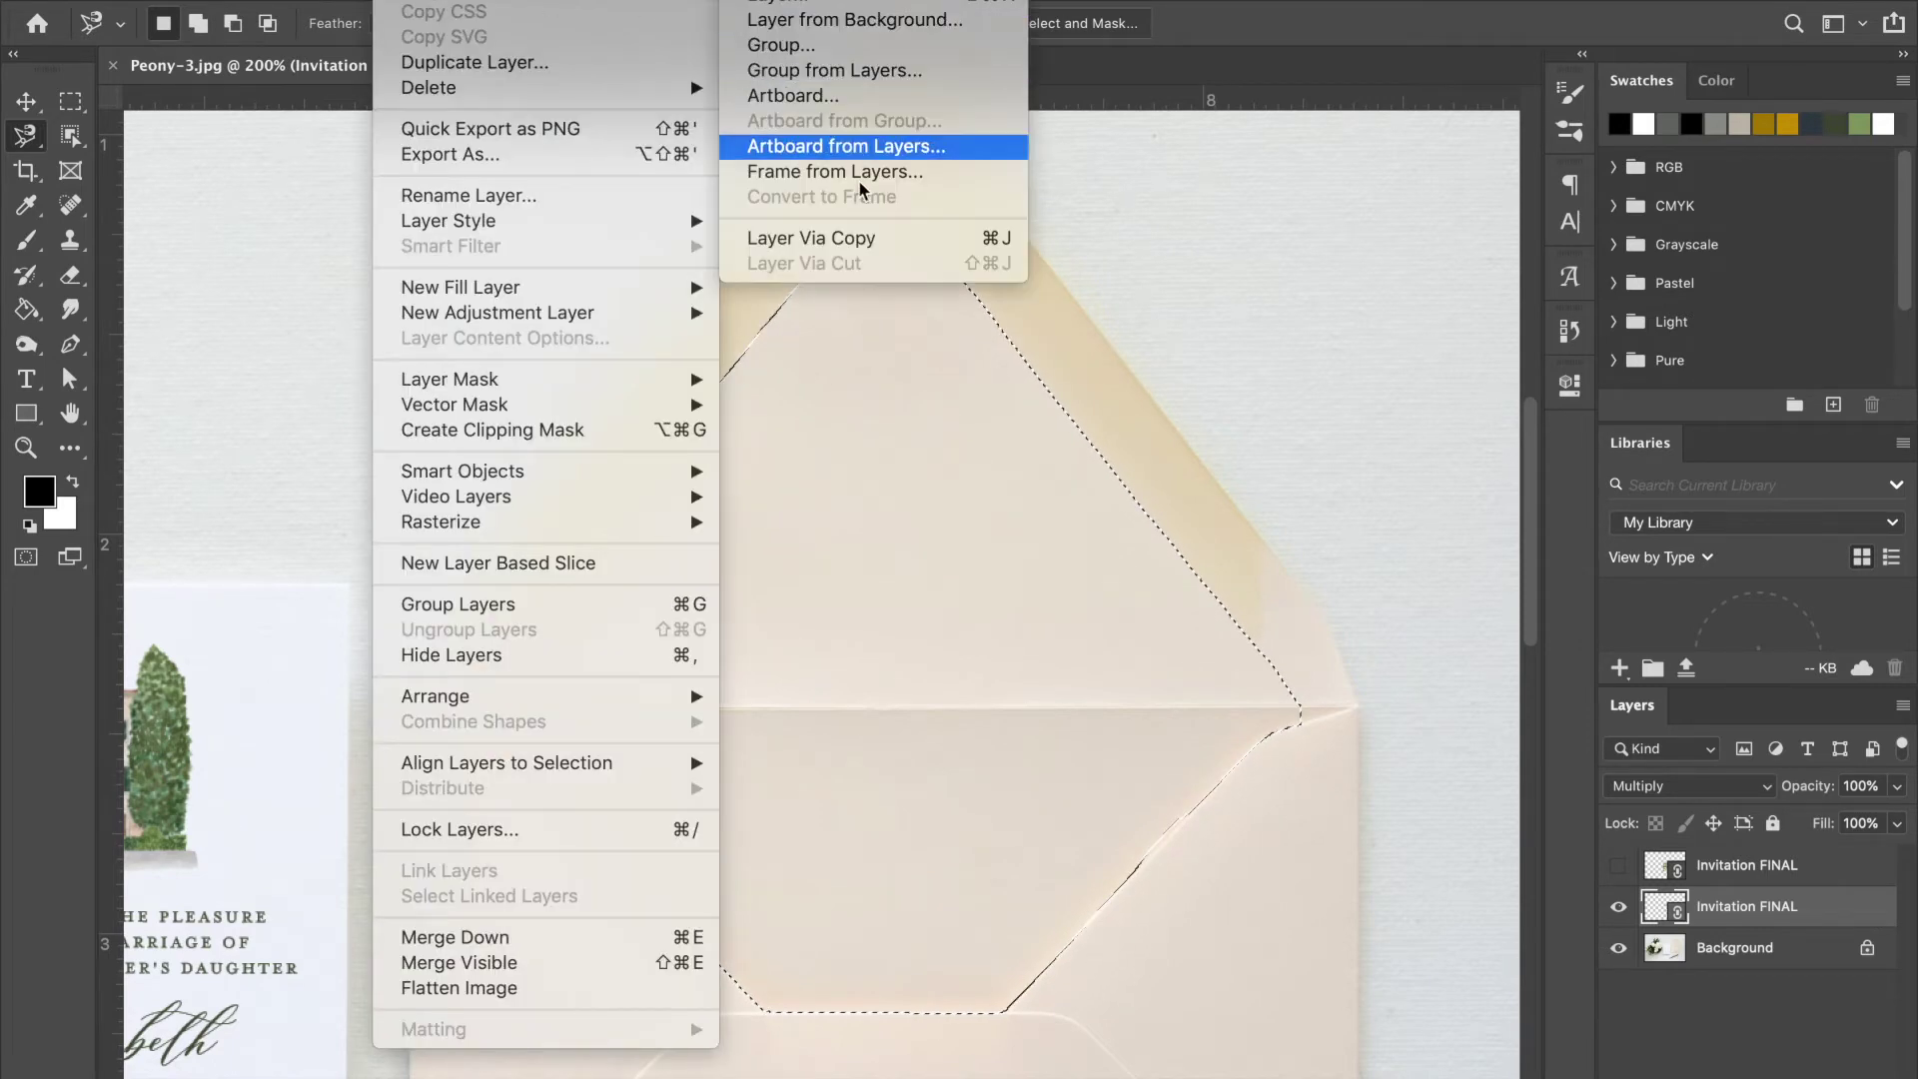
pyautogui.click(851, 240)
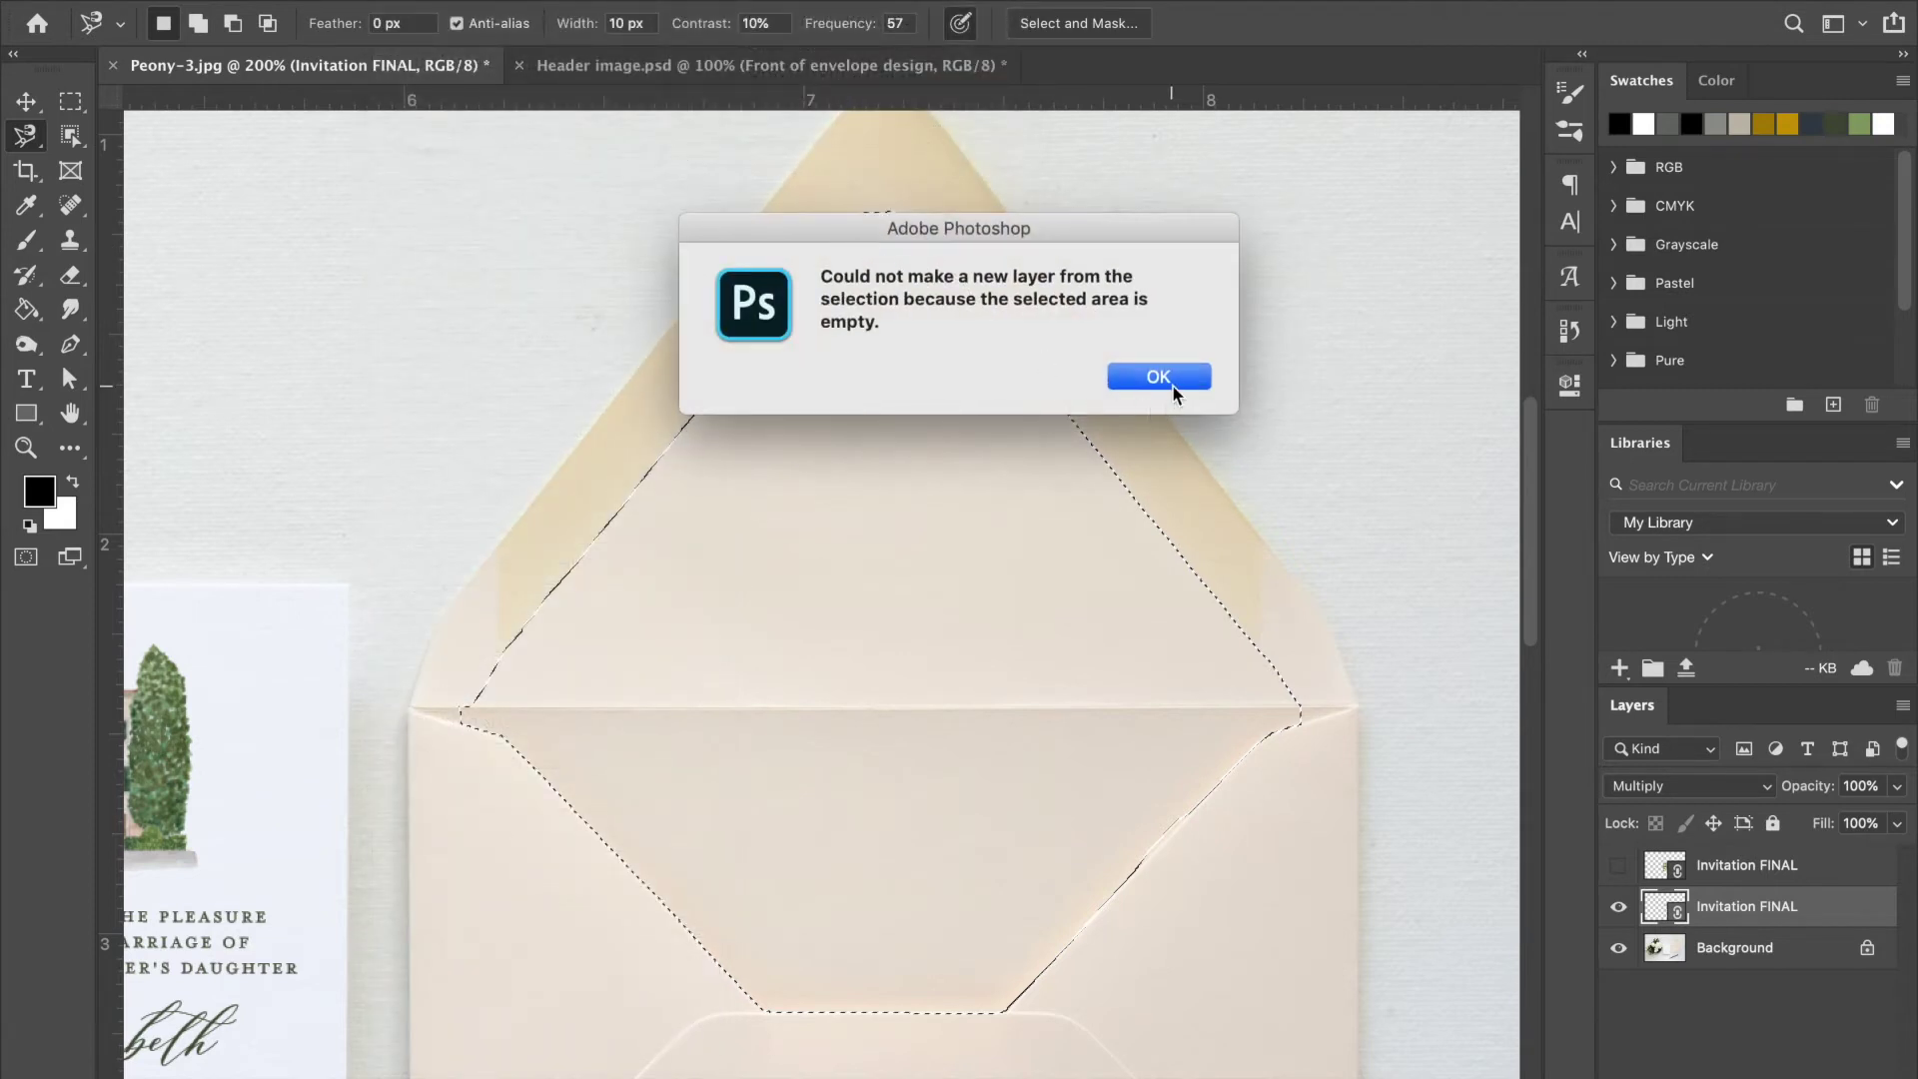
pyautogui.click(1181, 388)
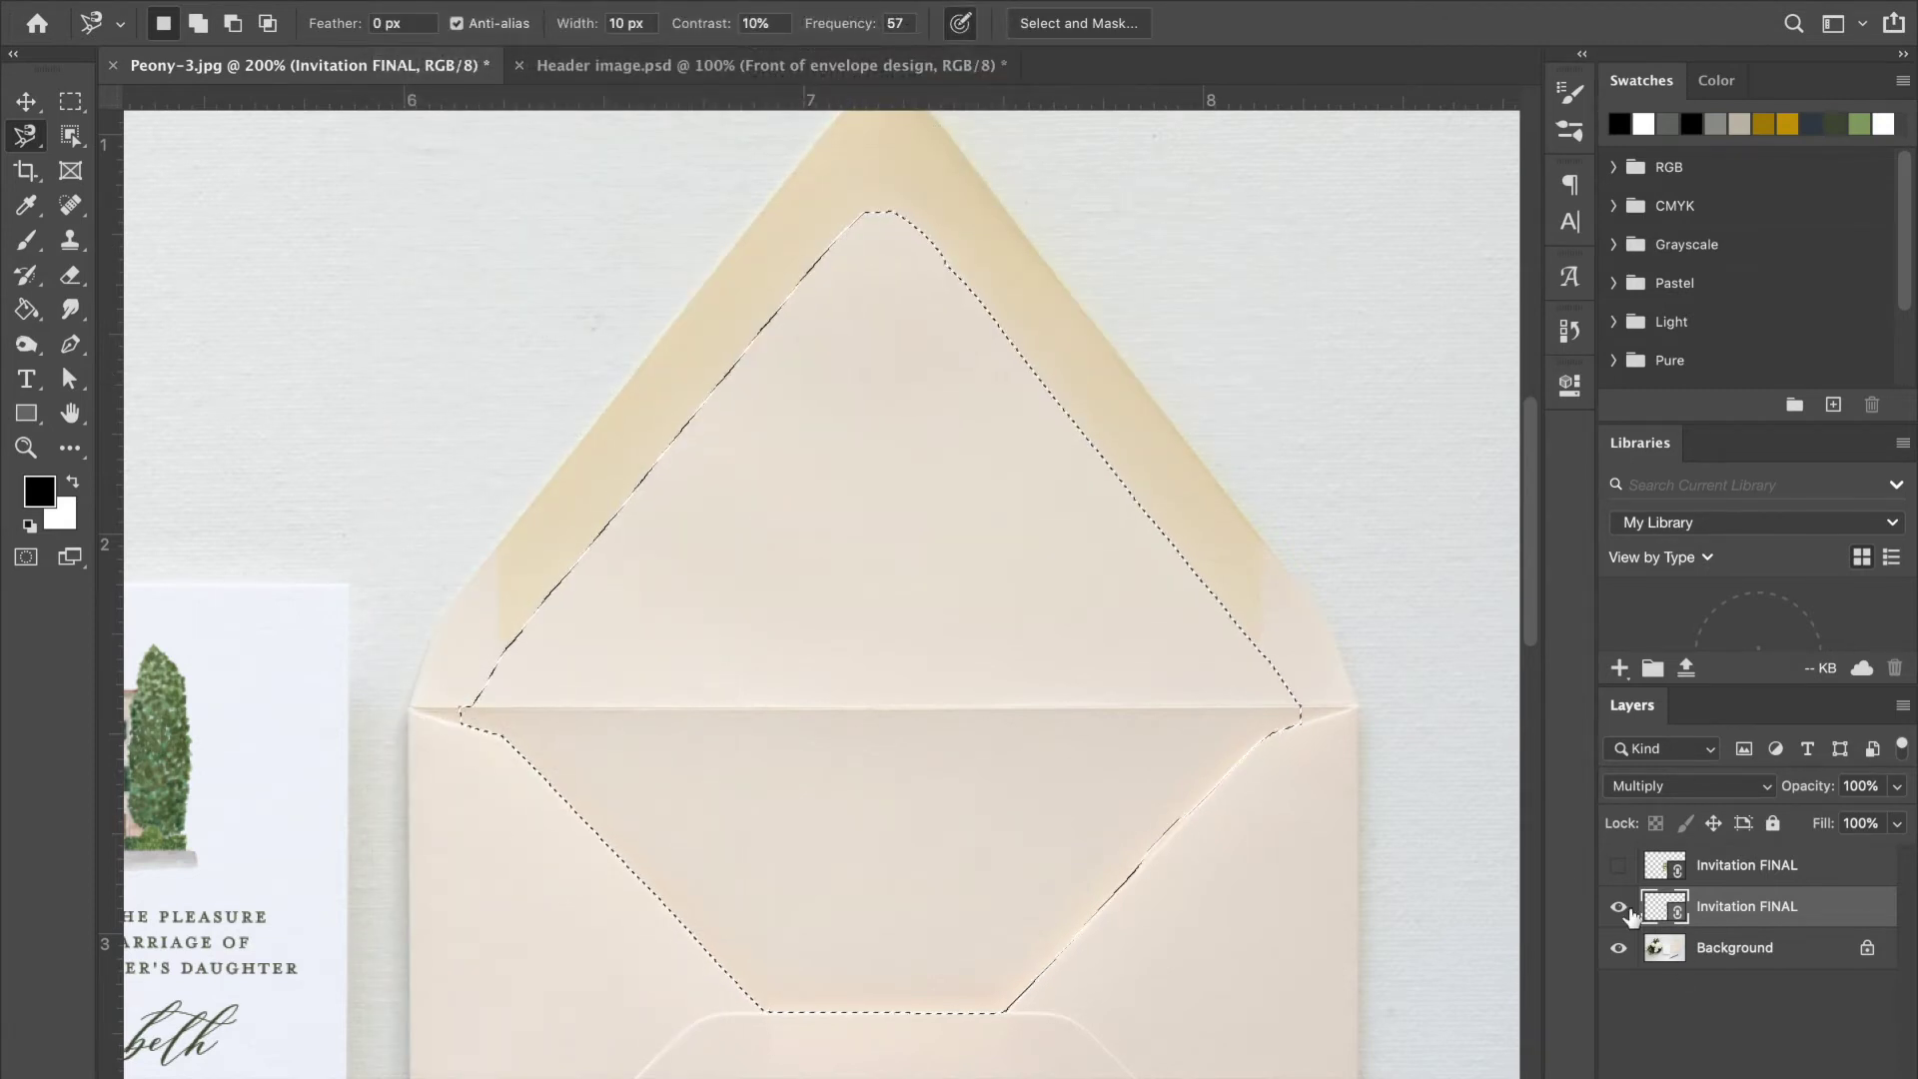
pyautogui.click(1743, 949)
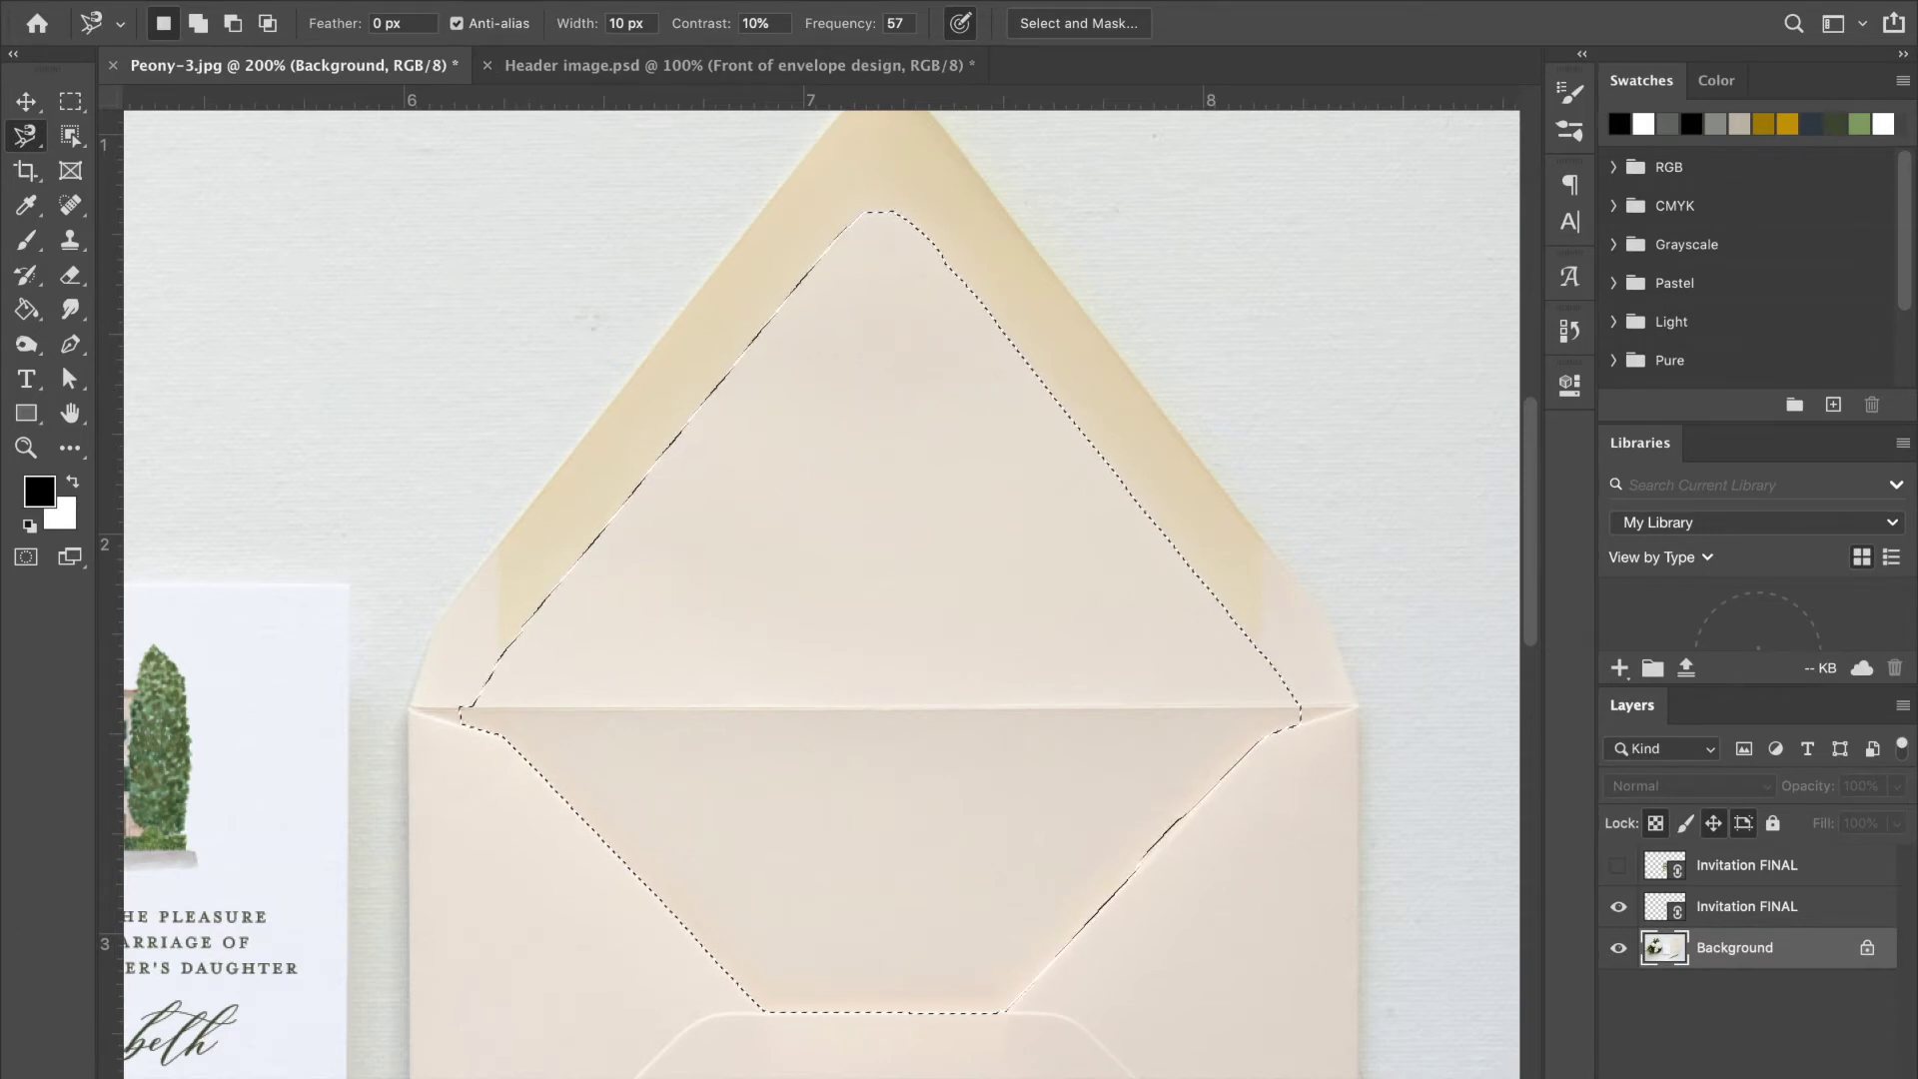
pyautogui.click(394, 0)
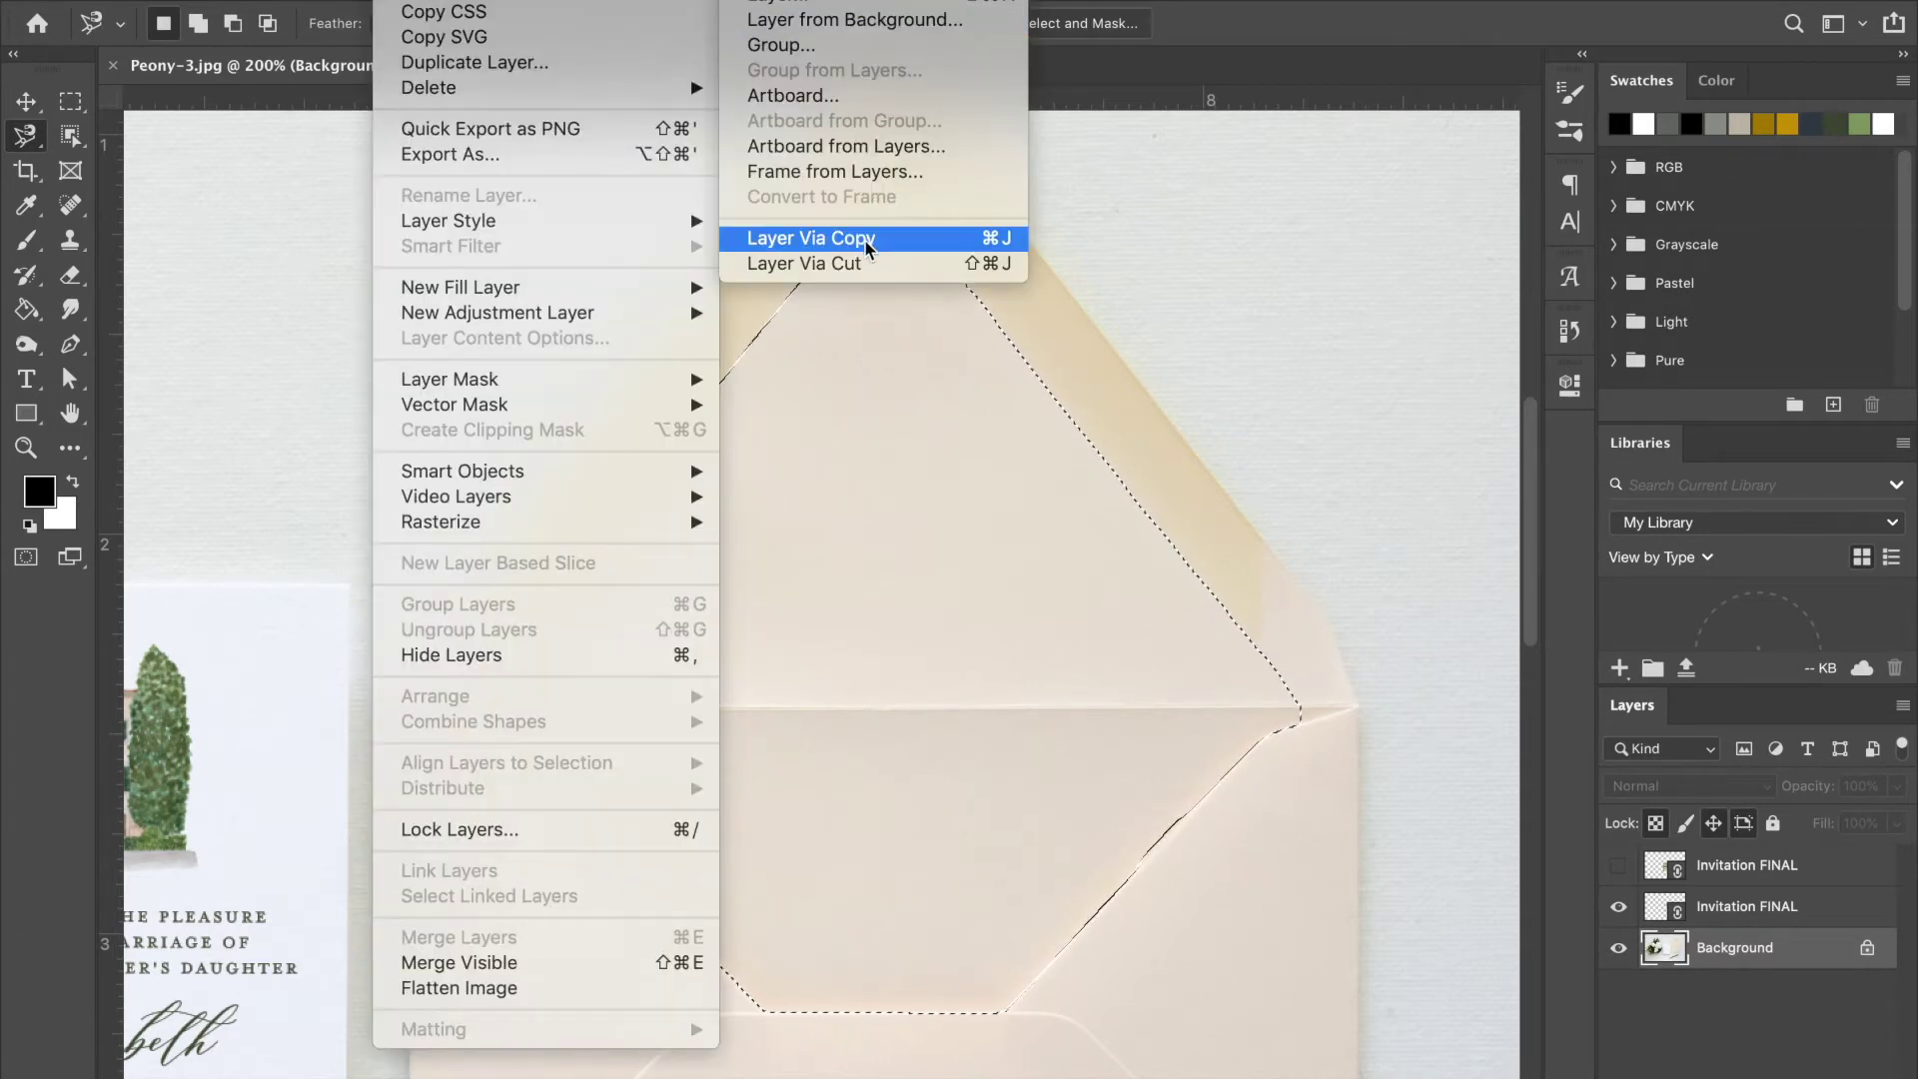
# Copy the selection to Layer 1, then hide and reshow Background and Invitation FINAL to check it.
pyautogui.click(865, 237)
pyautogui.click(1618, 989)
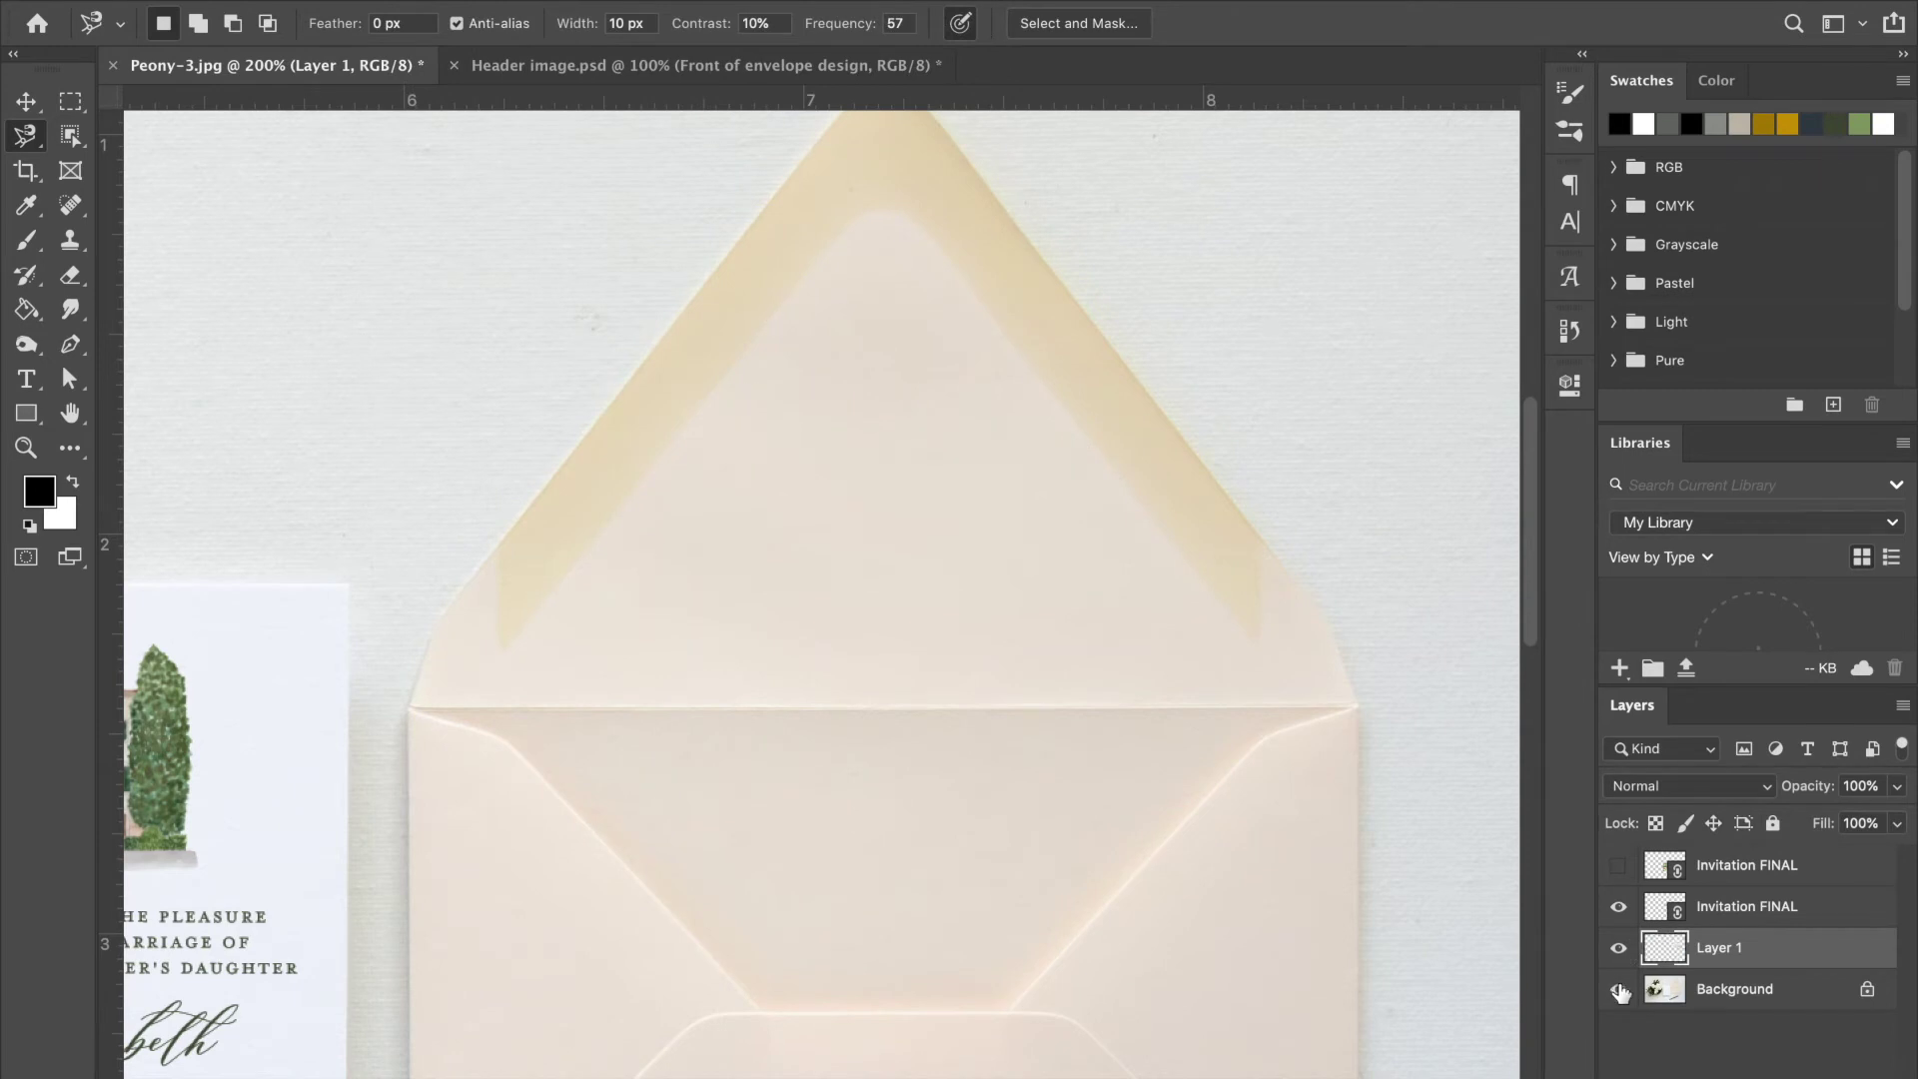
pyautogui.click(1618, 907)
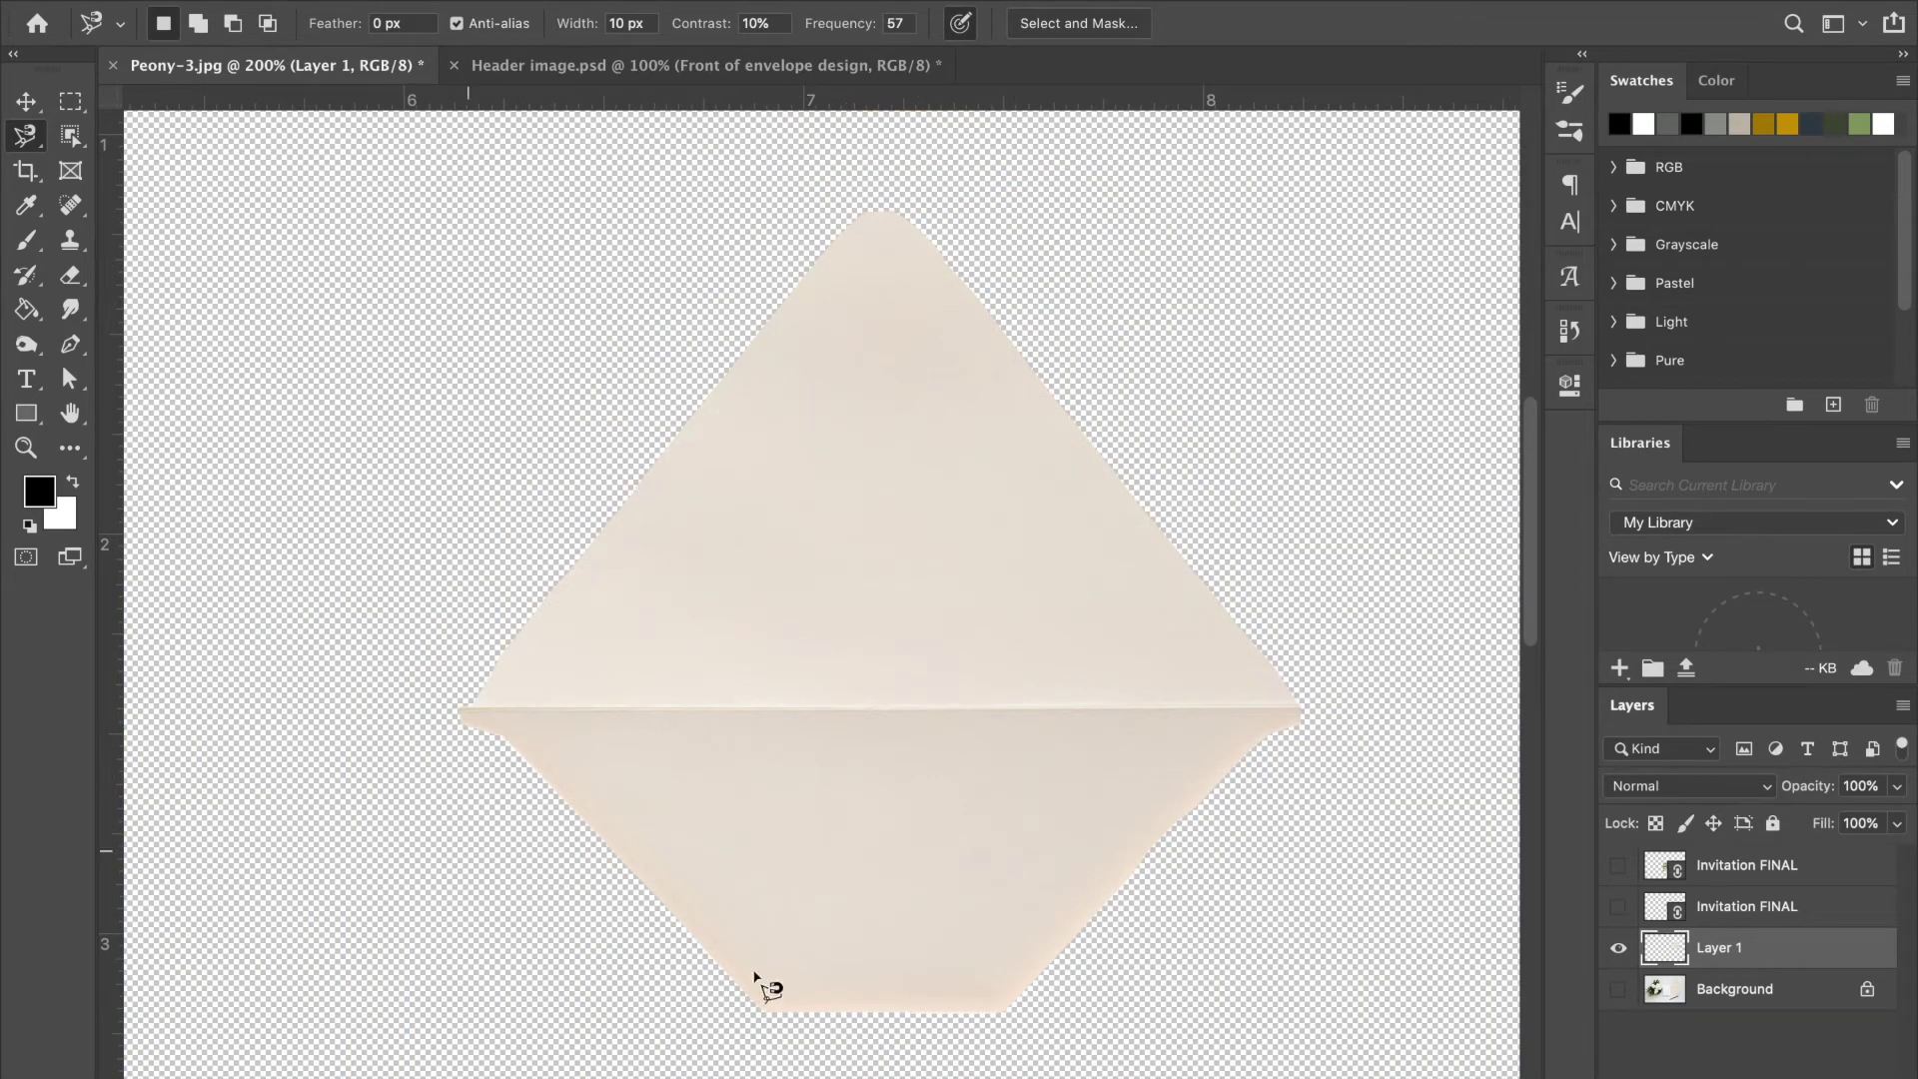
pyautogui.click(1619, 989)
pyautogui.click(1619, 906)
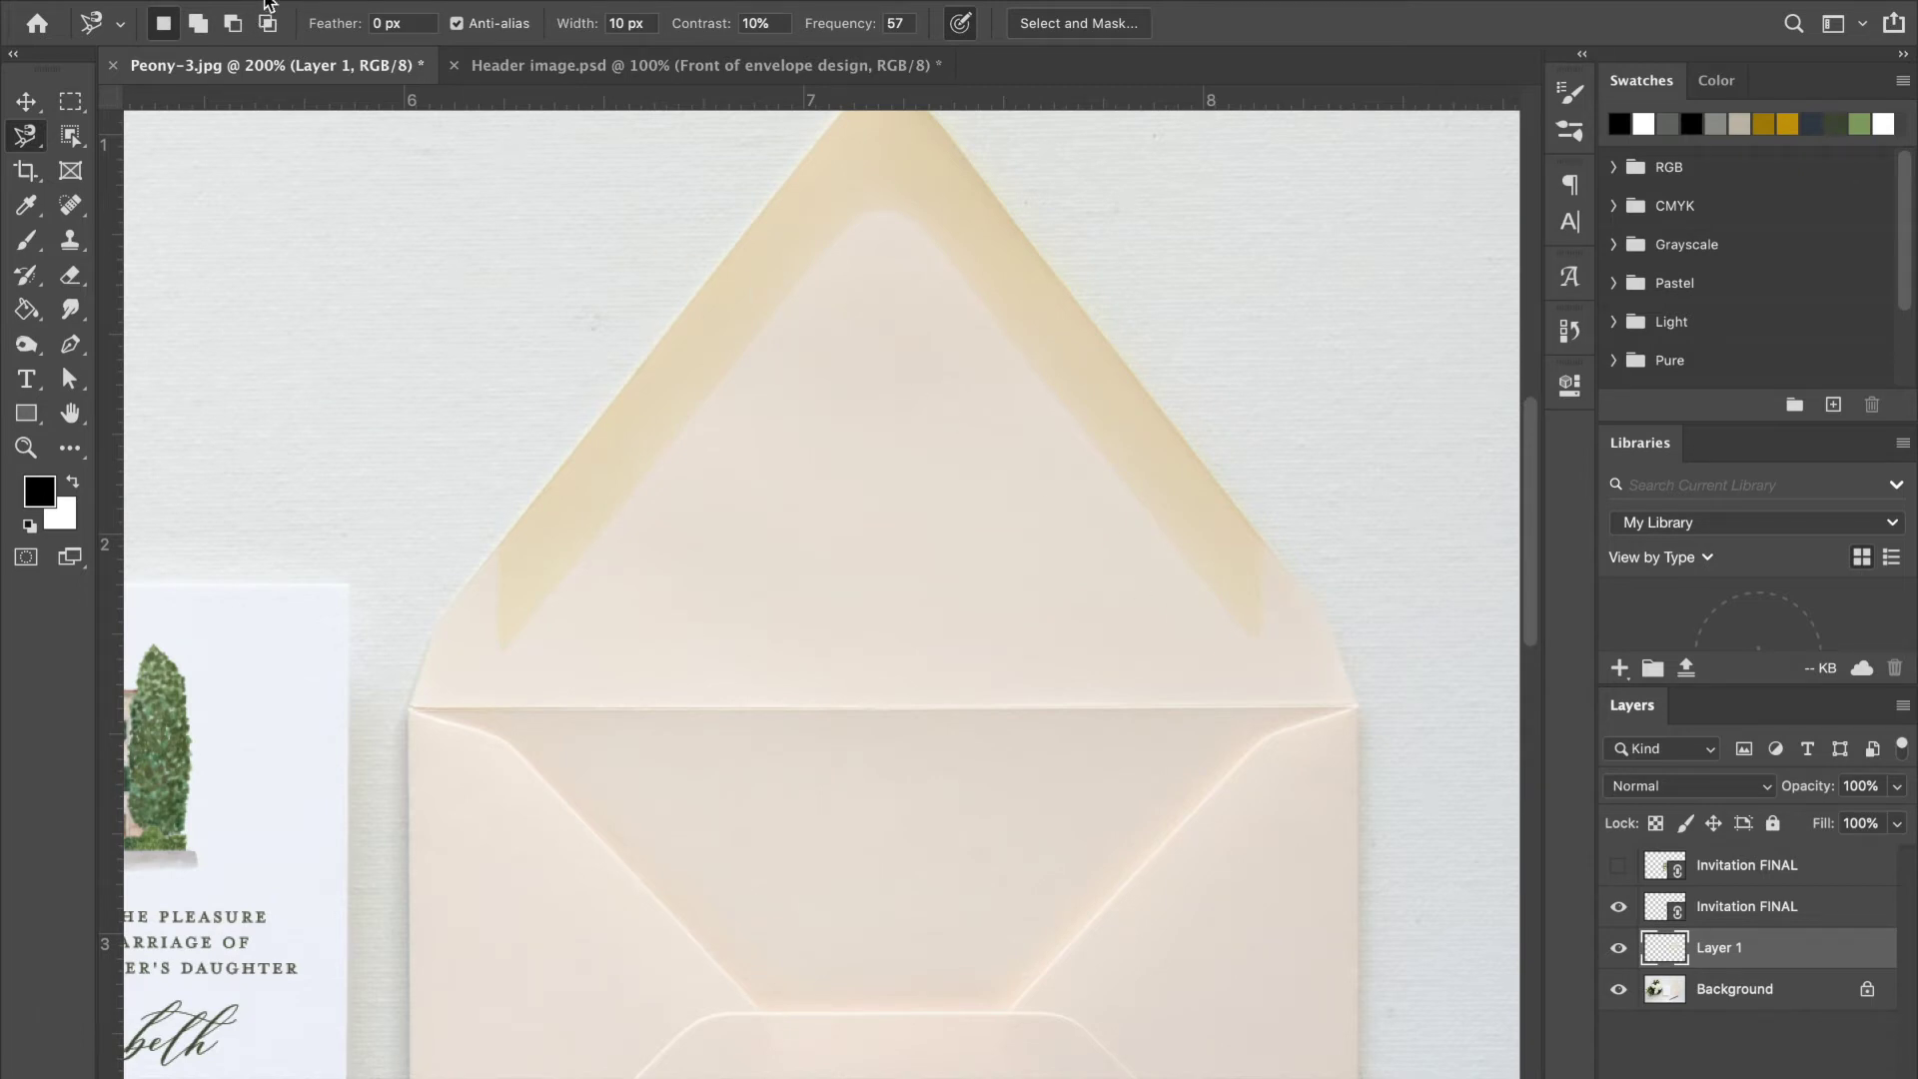
pyautogui.click(222, 1)
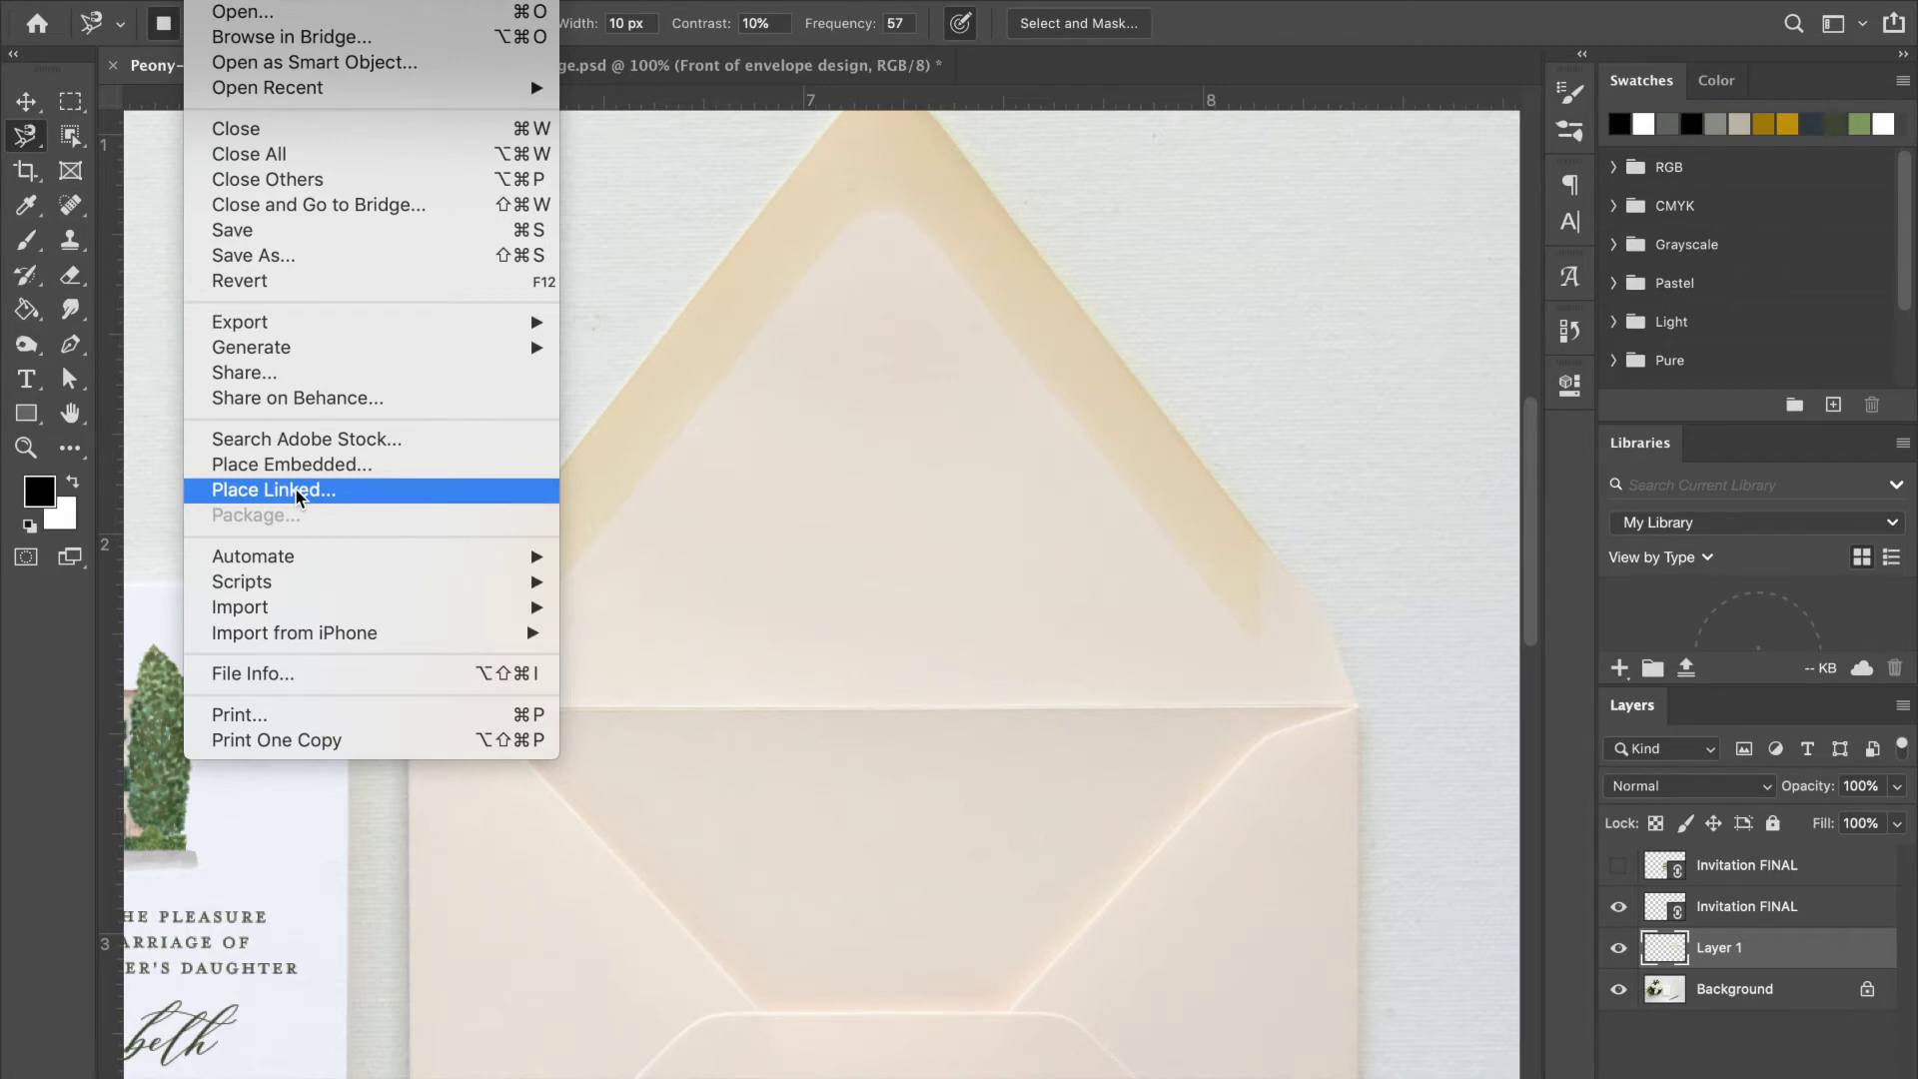
# Place Liner FINAL.ai as an embedded smart object cropped to Trim Box.
pyautogui.press('Escape')
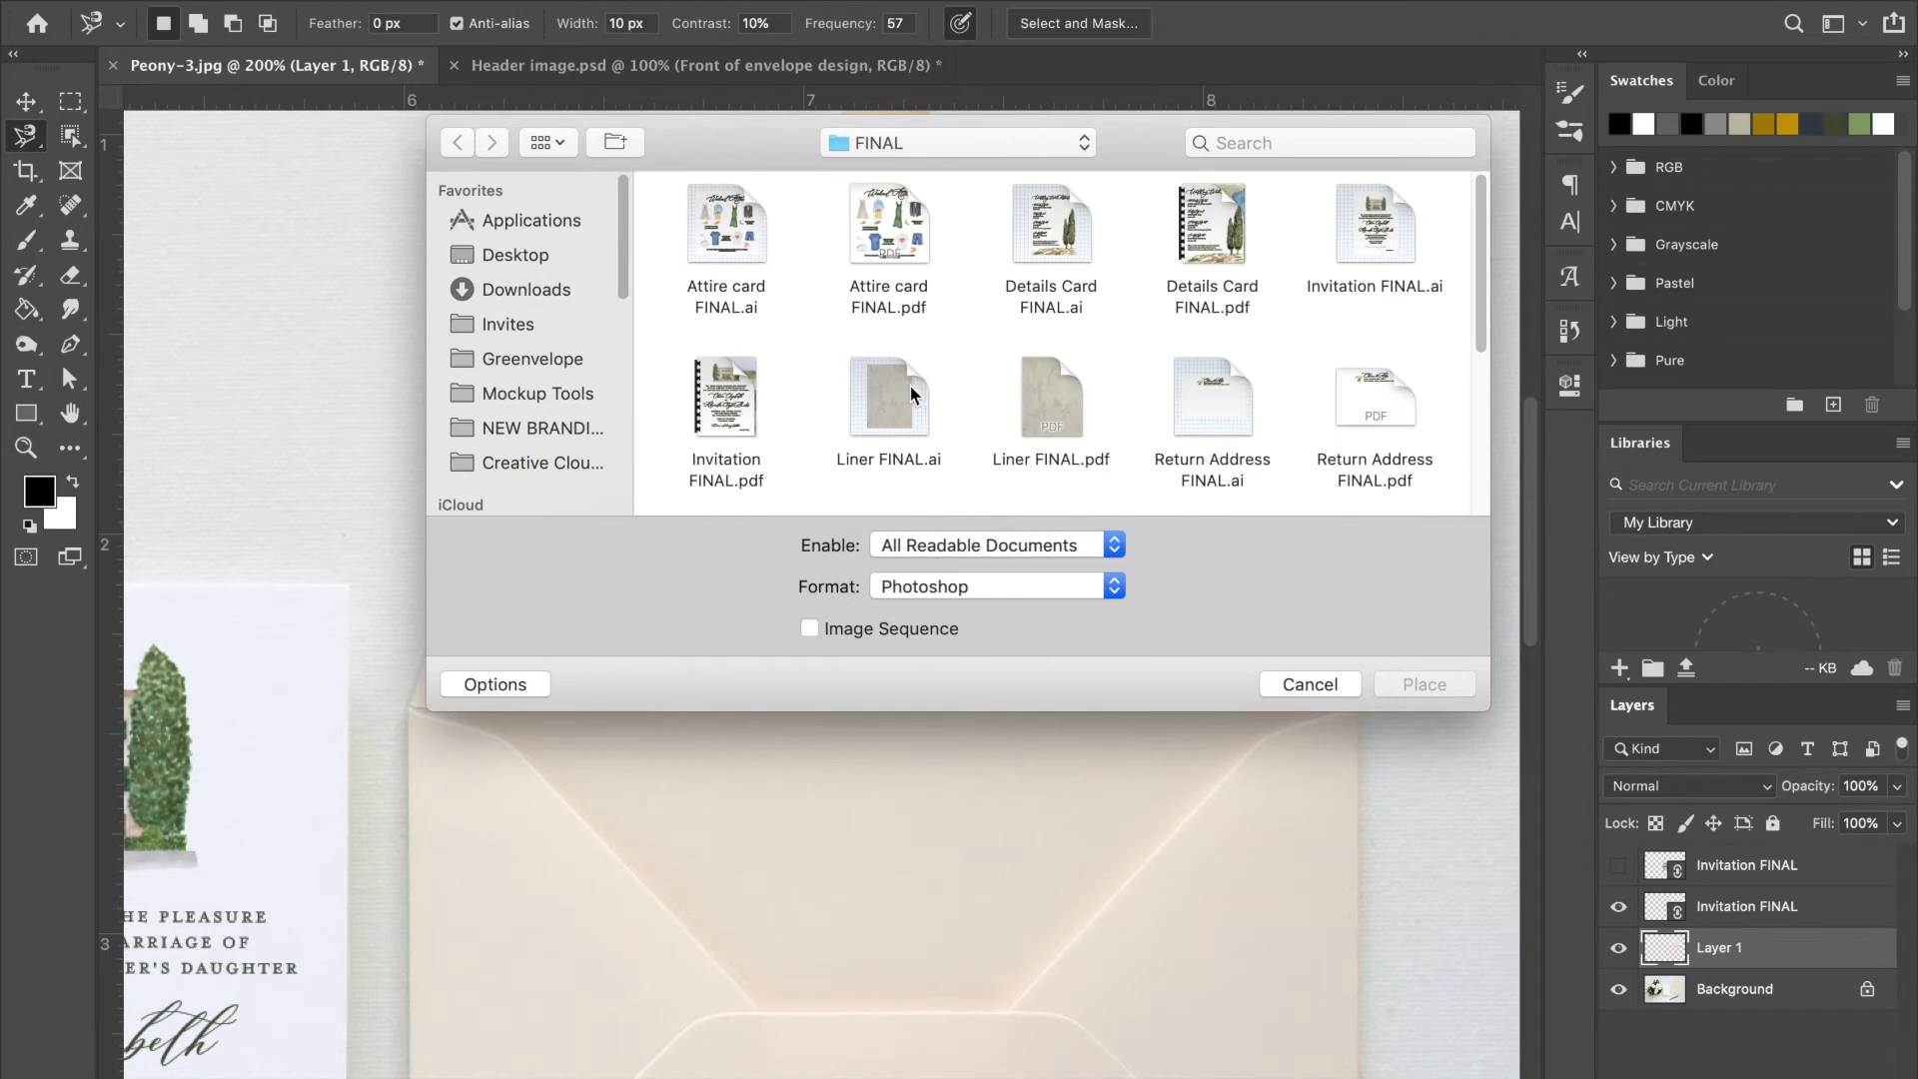
pyautogui.click(911, 393)
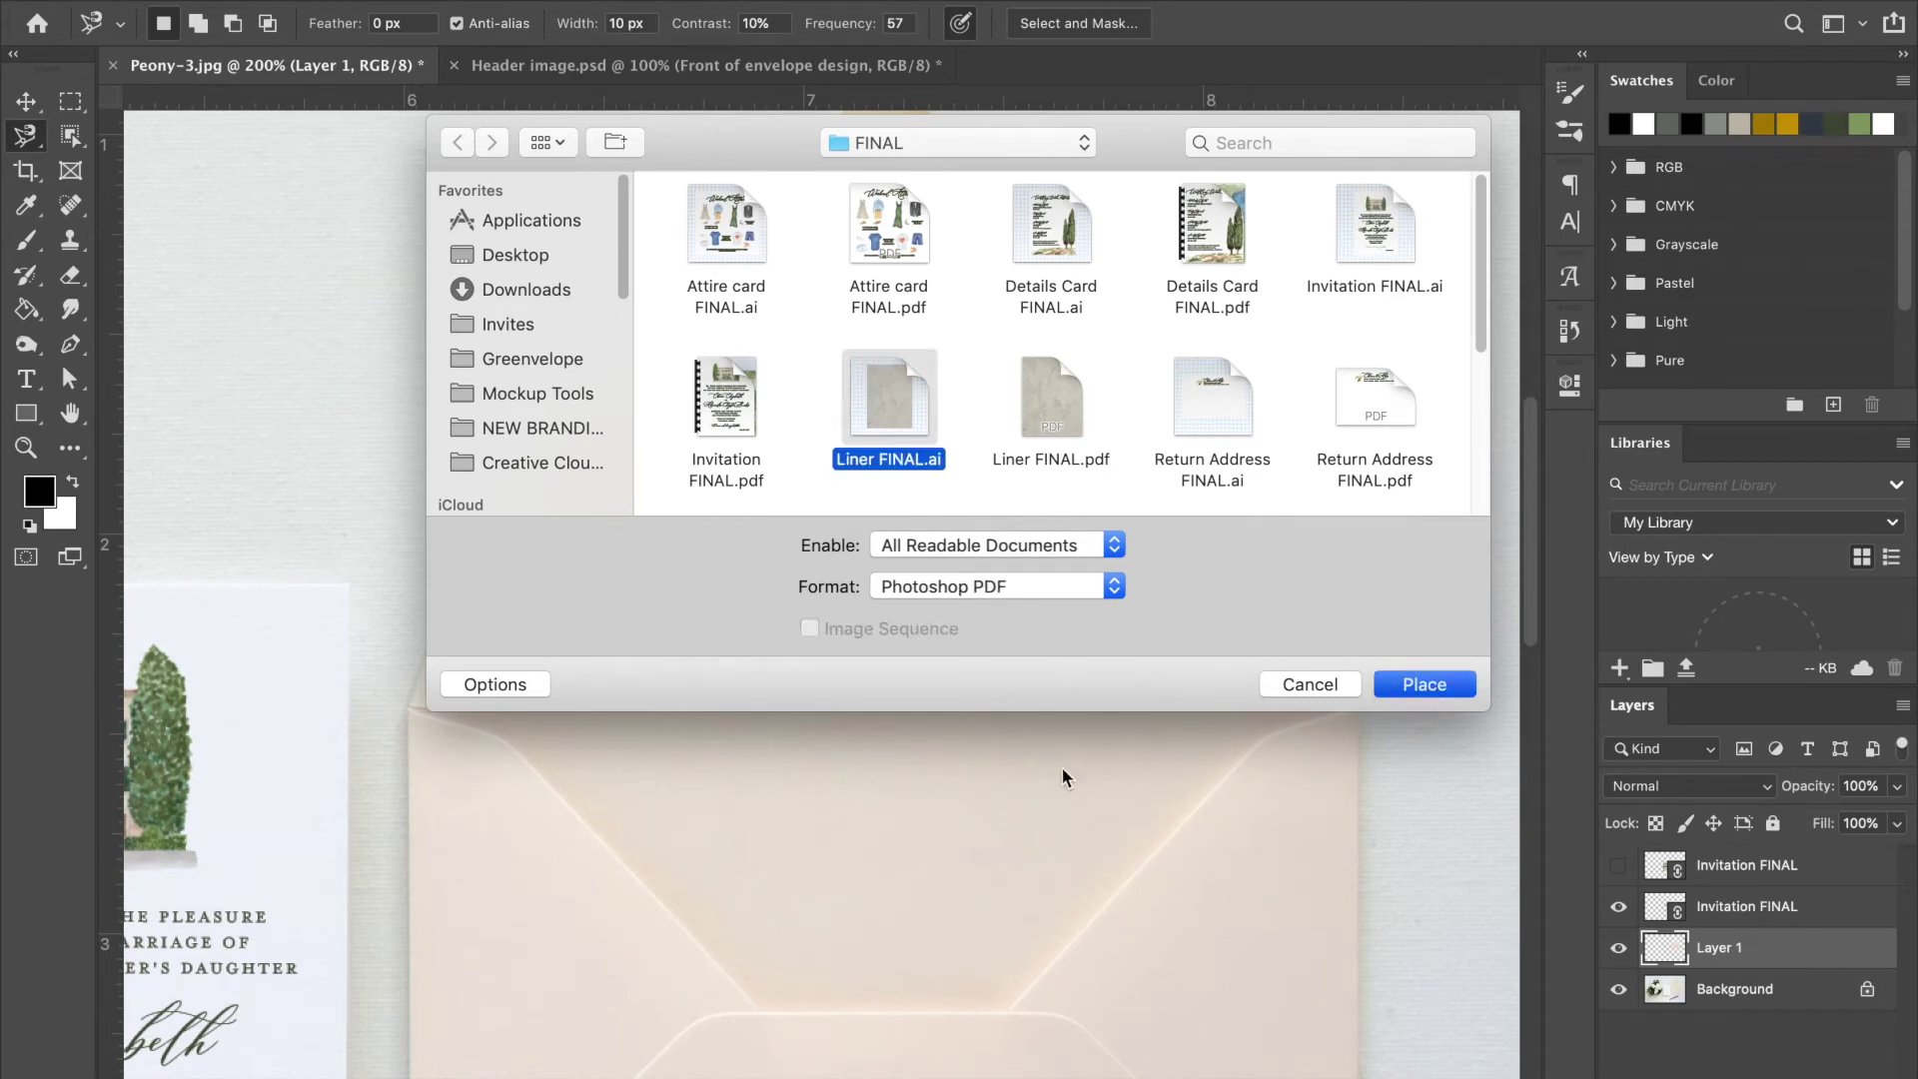
pyautogui.press('Return')
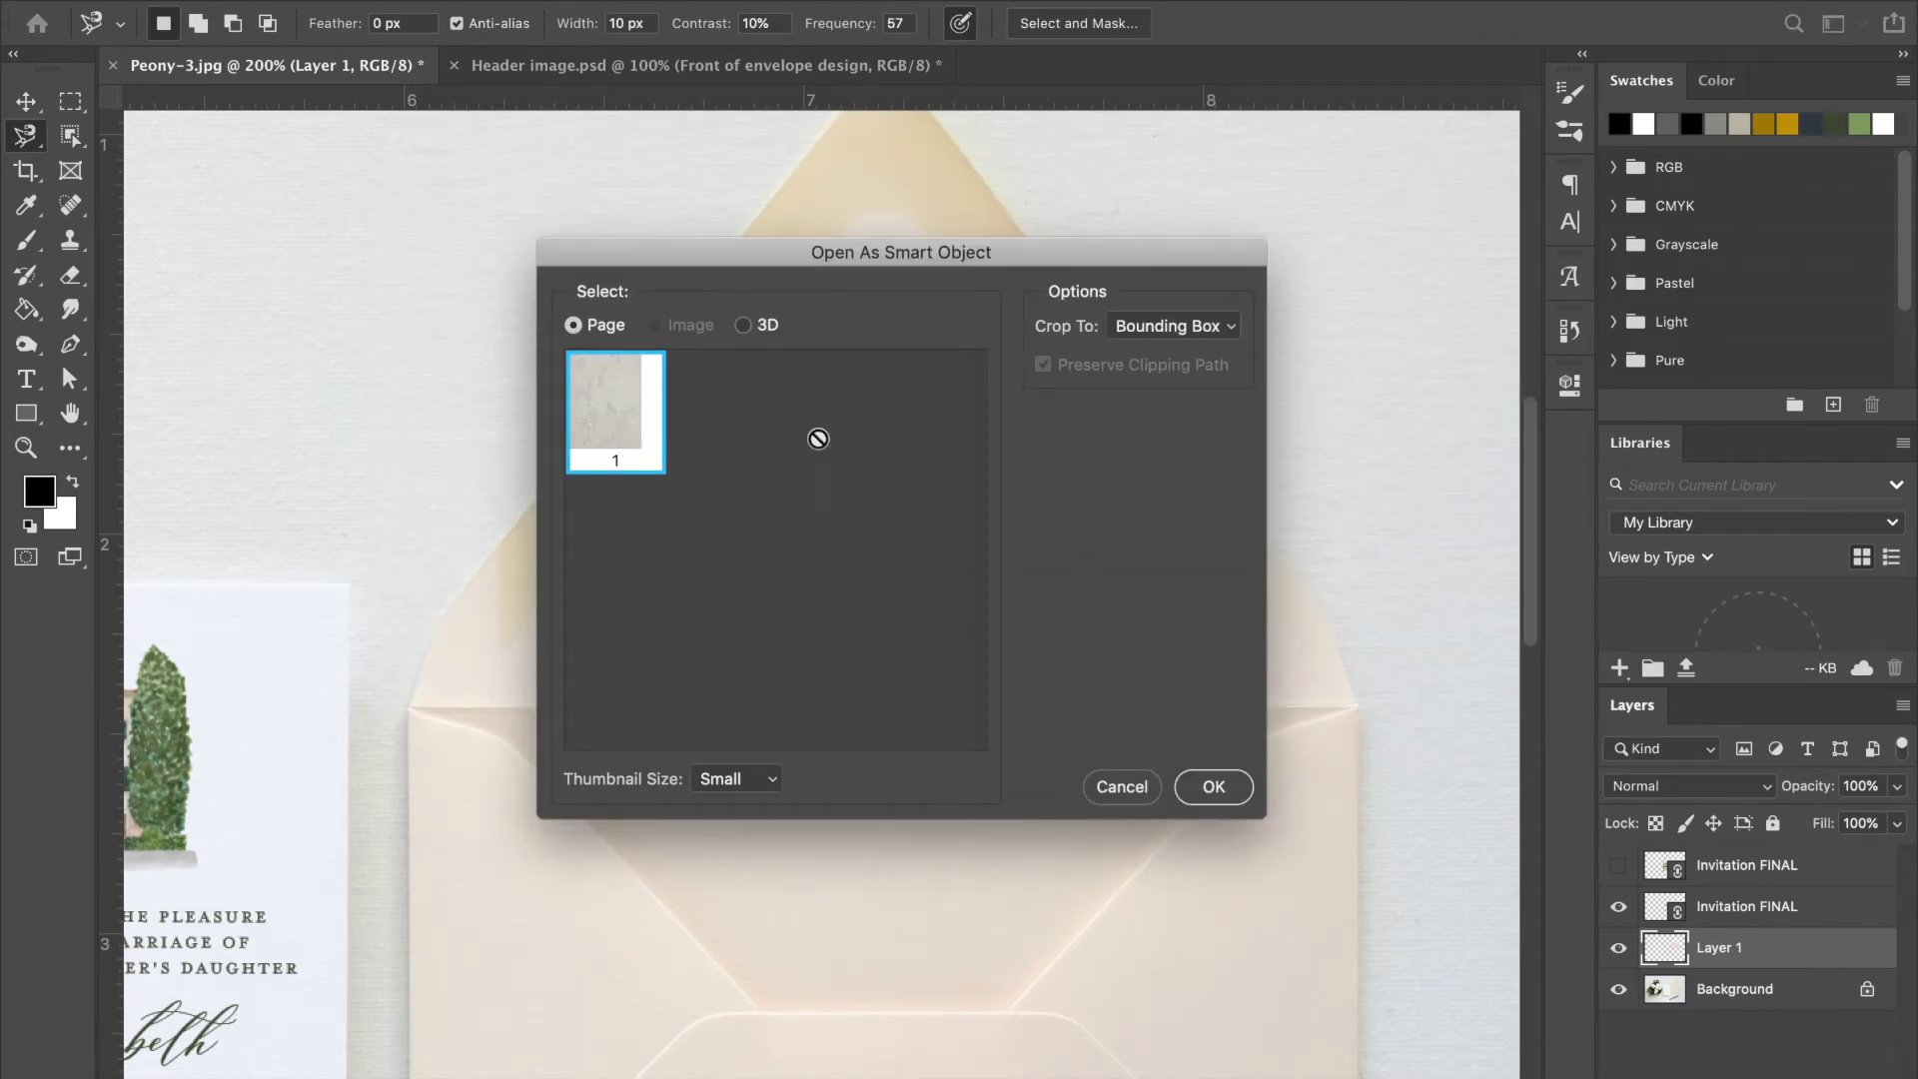
pyautogui.click(1205, 334)
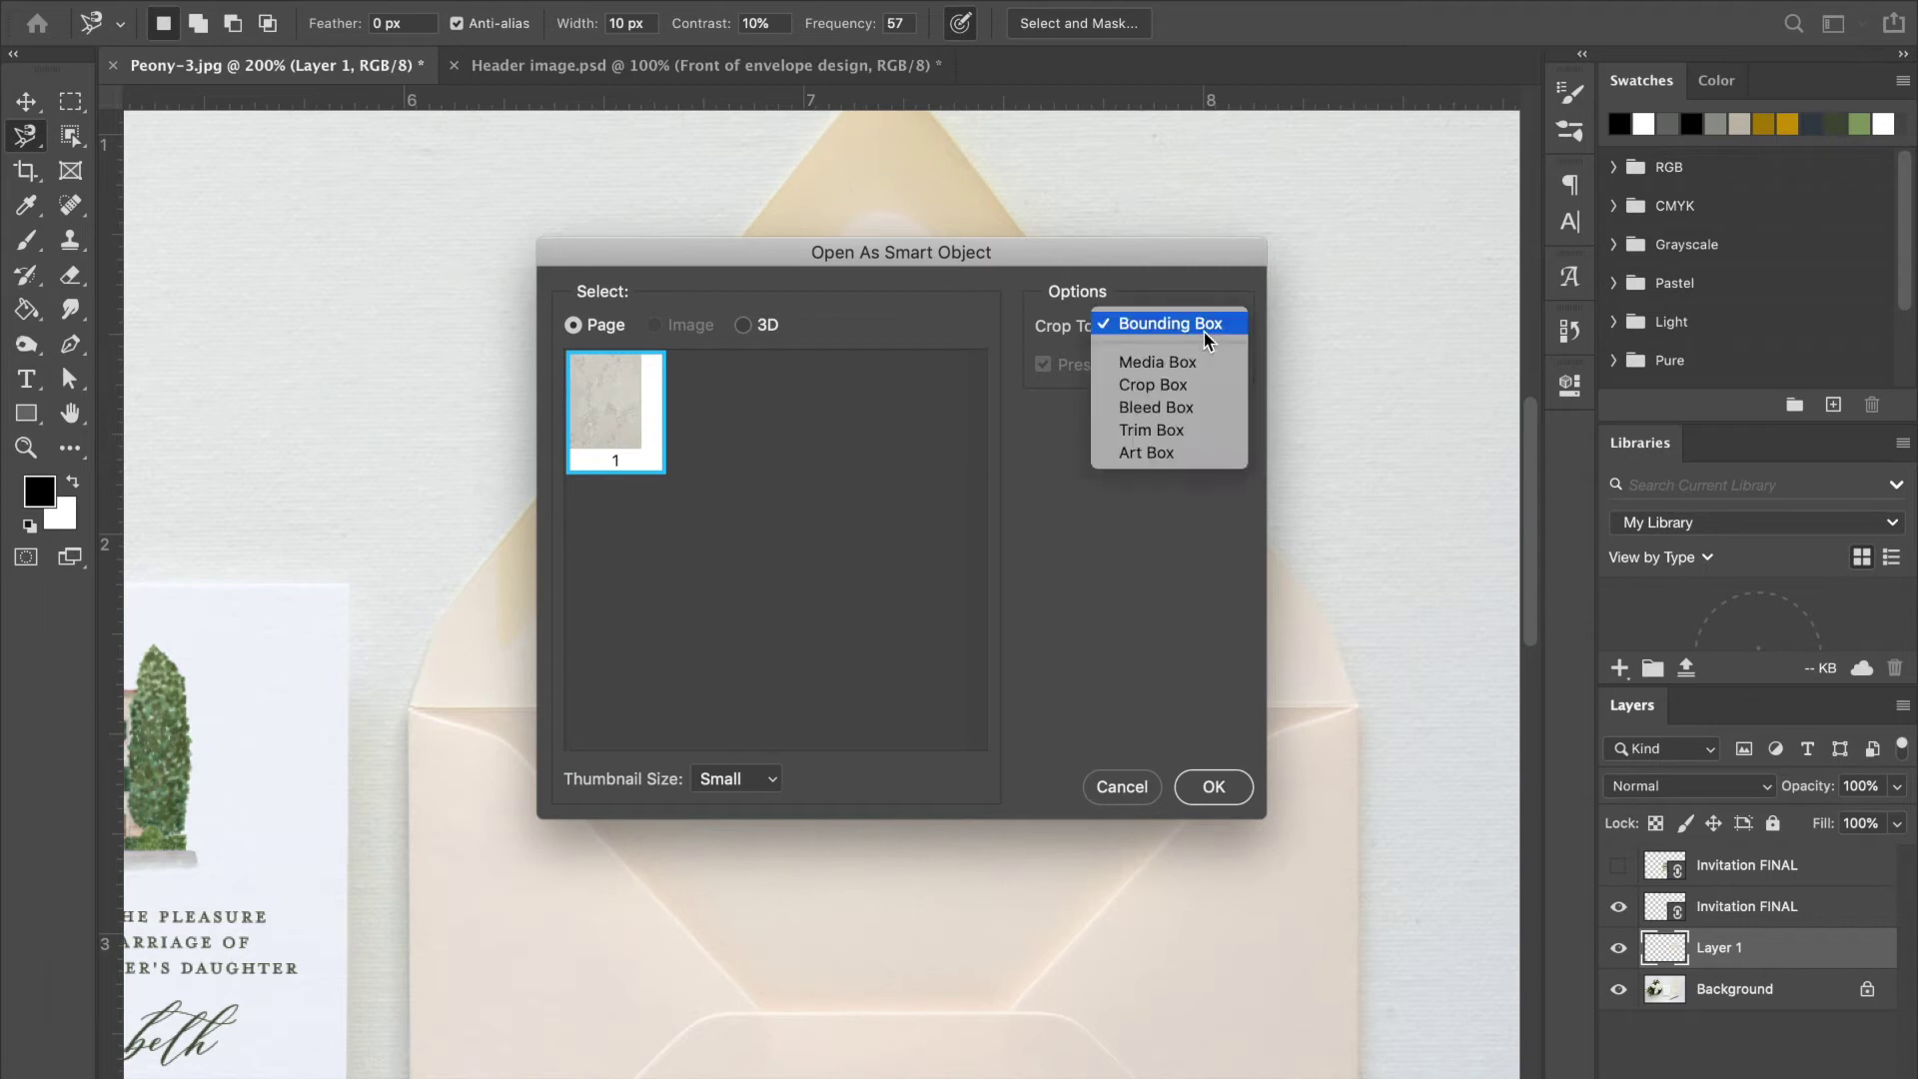
pyautogui.click(1166, 437)
pyautogui.click(1132, 332)
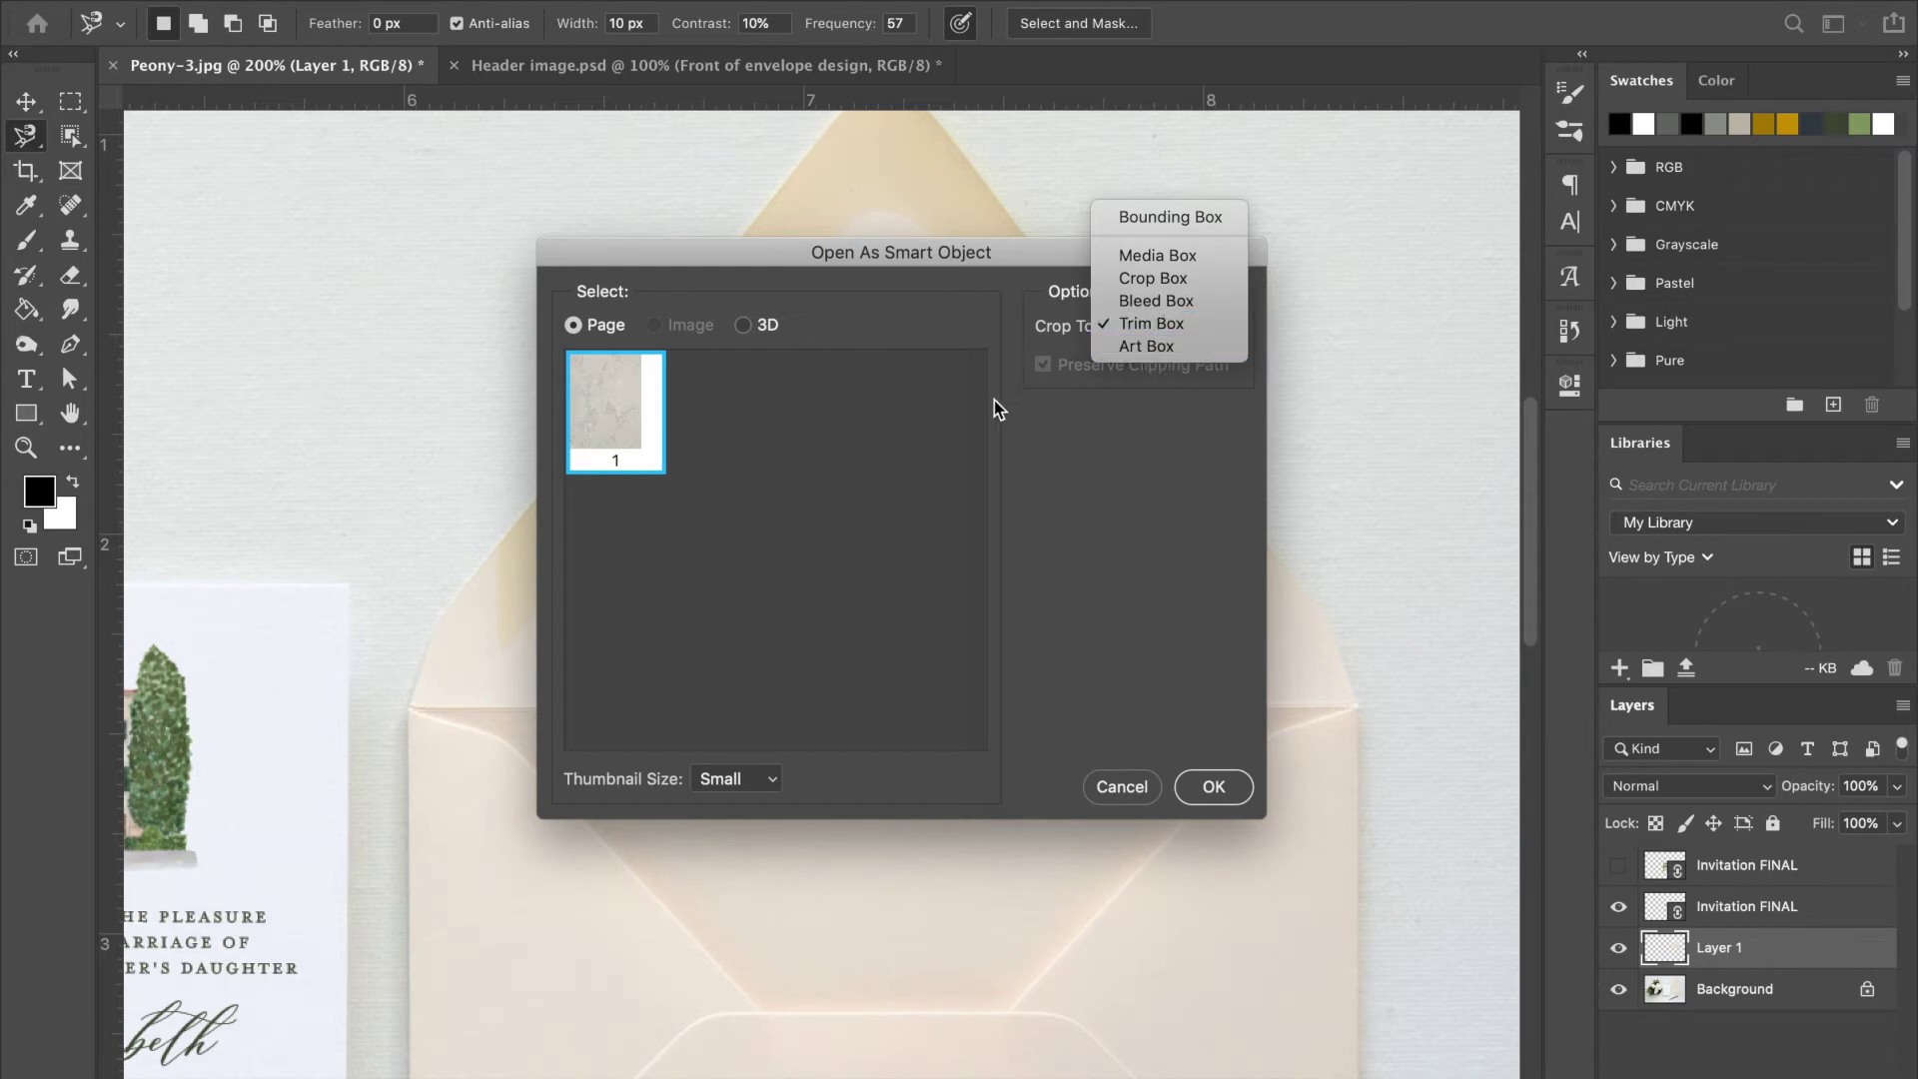
pyautogui.press('Escape')
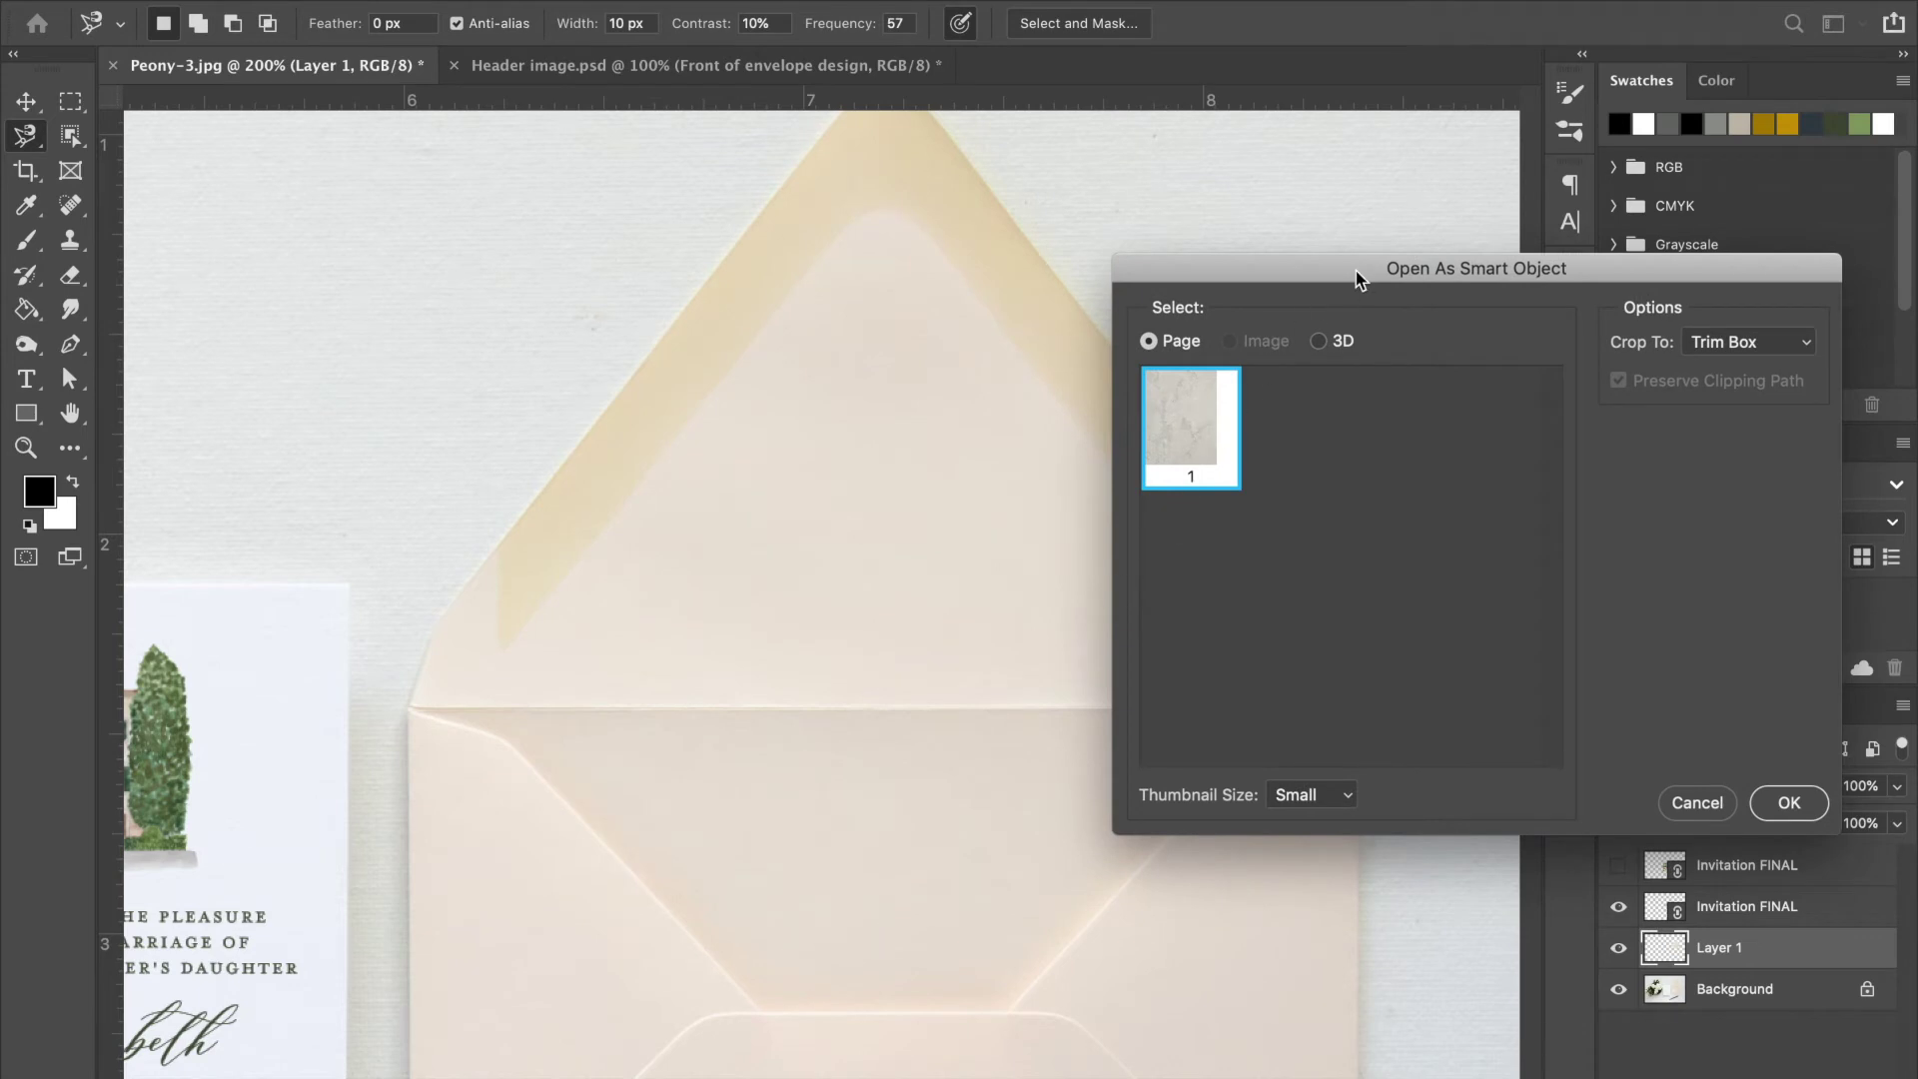
pyautogui.moveTo(1355, 276); pyautogui.dragTo(756, 262)
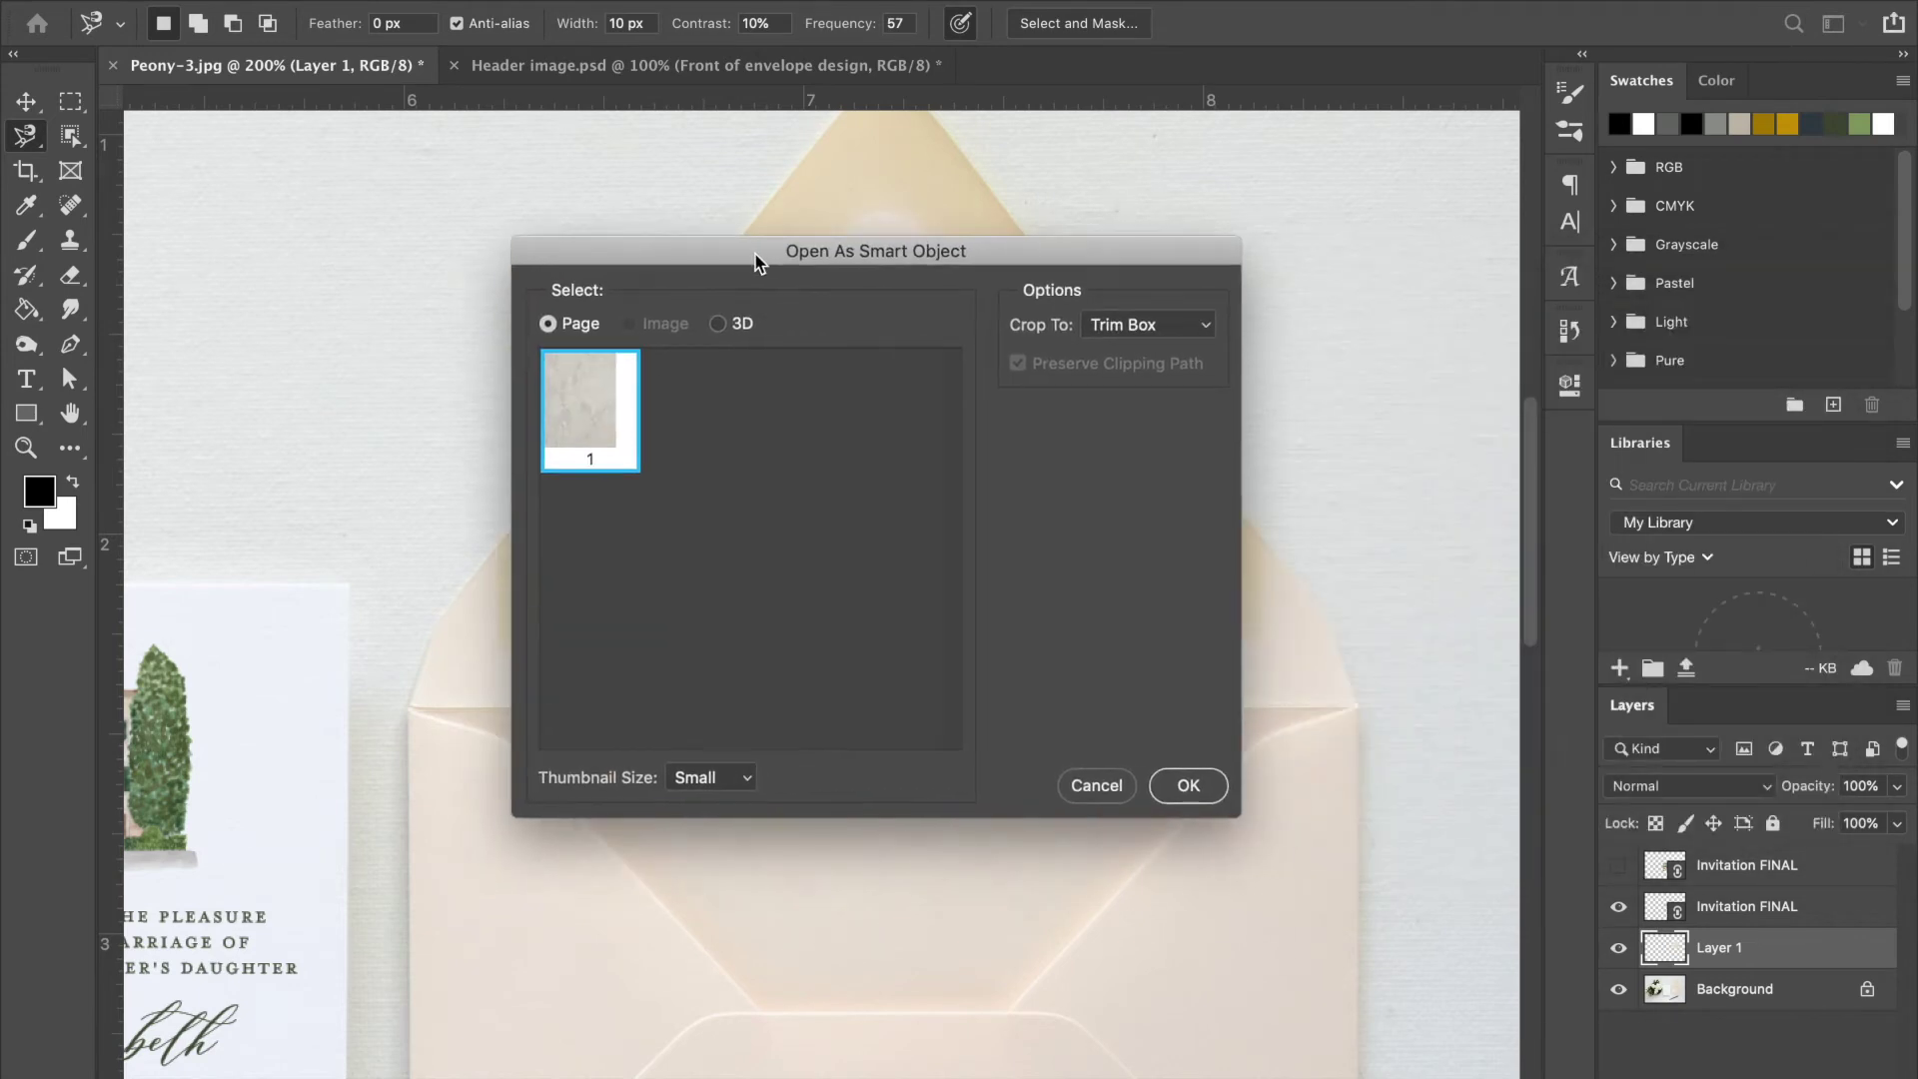
pyautogui.click(1189, 787)
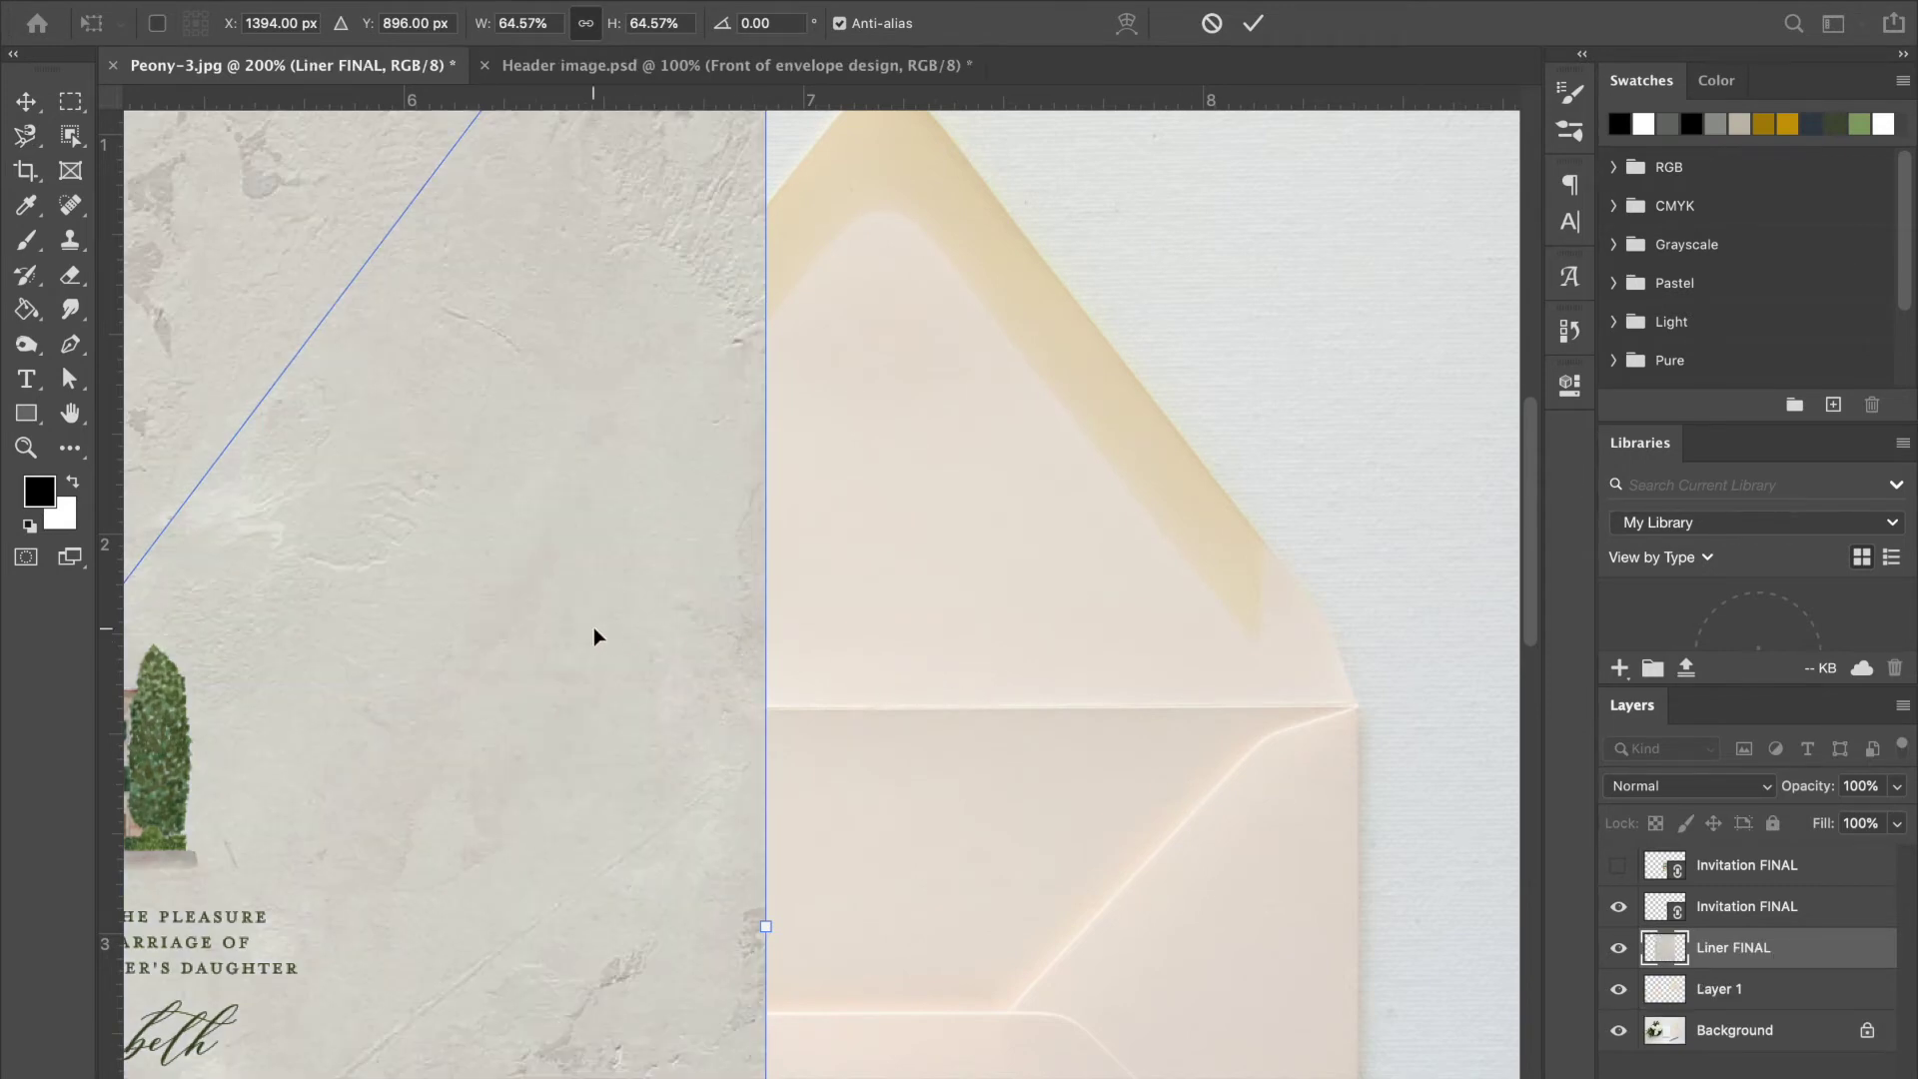
# Scale Liner FINAL down to 34.62%, position it over the envelope, and commit the transform.
pyautogui.press('super+minus')
pyautogui.press('super+minus')
pyautogui.moveTo(1001, 434); pyautogui.dragTo(1147, 422)
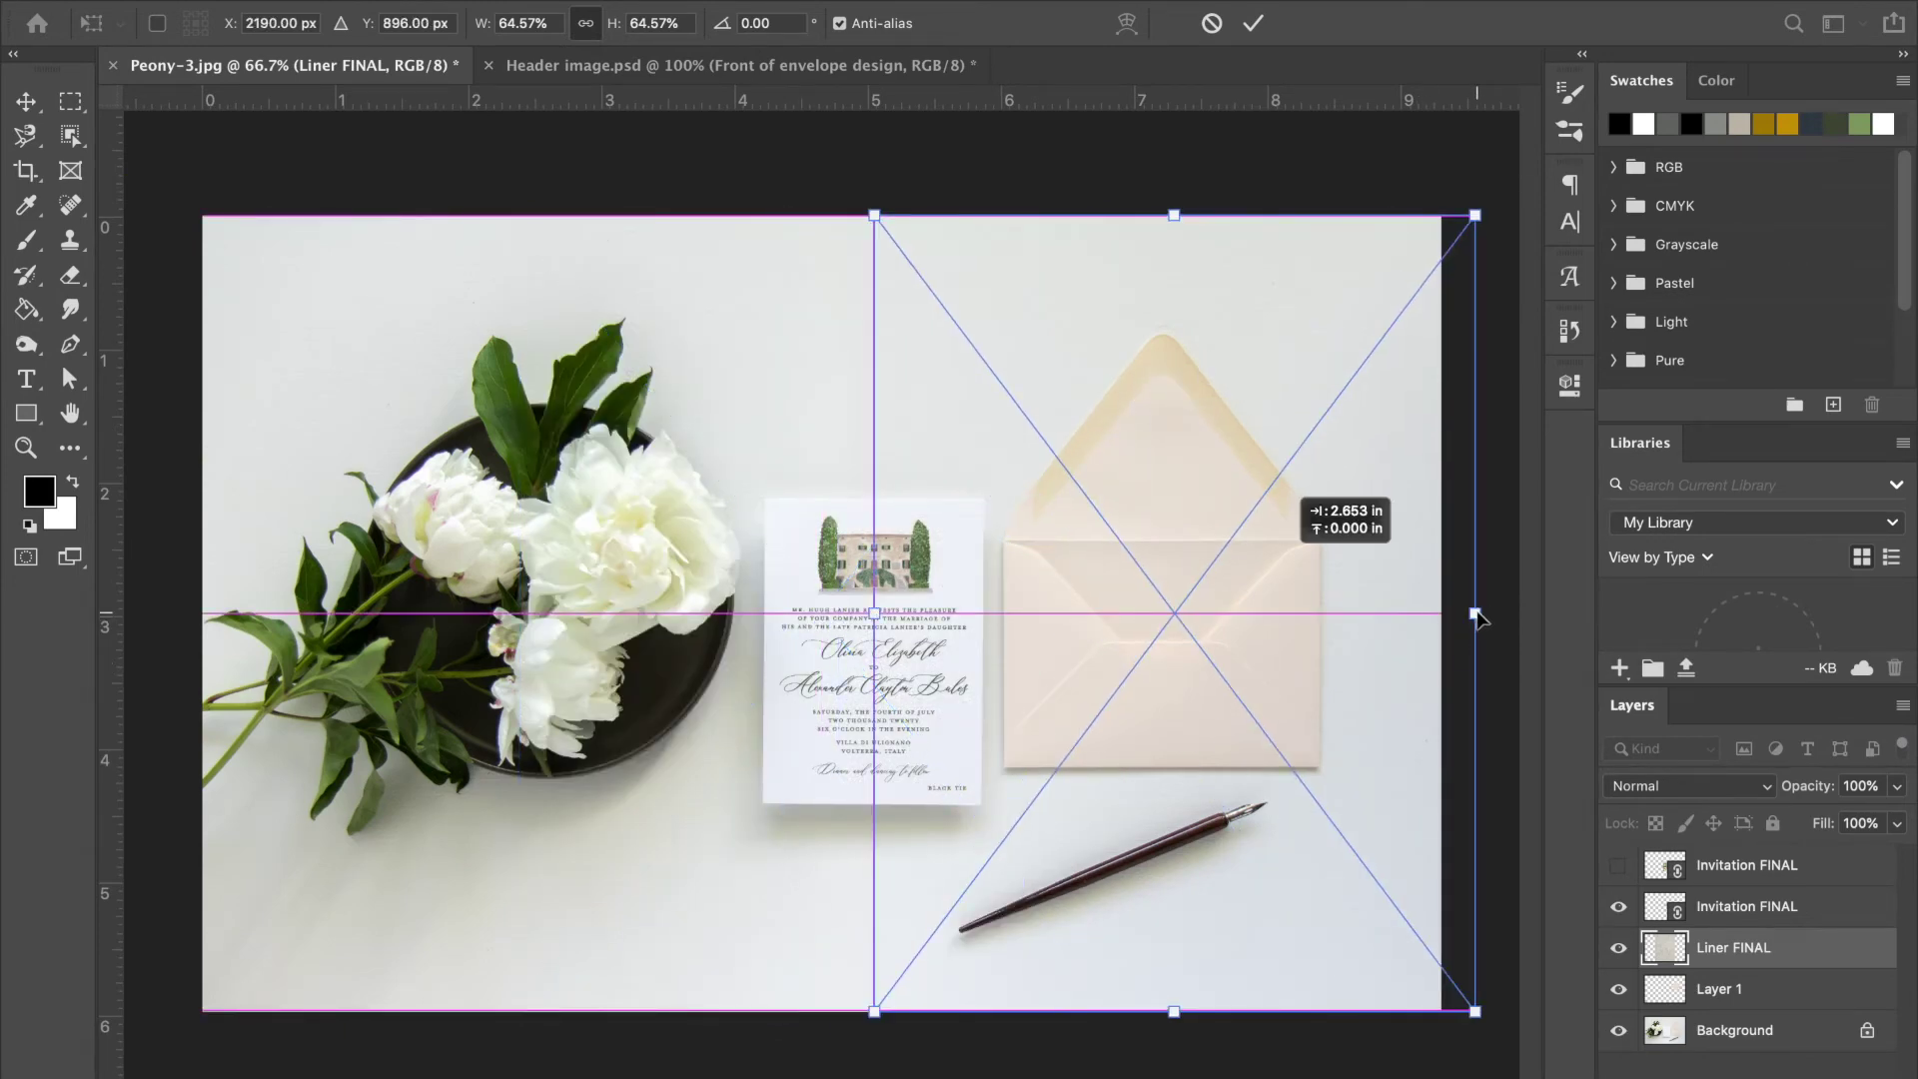
pyautogui.moveTo(1475, 612); pyautogui.dragTo(1321, 613)
pyautogui.moveTo(962, 608); pyautogui.dragTo(1007, 607)
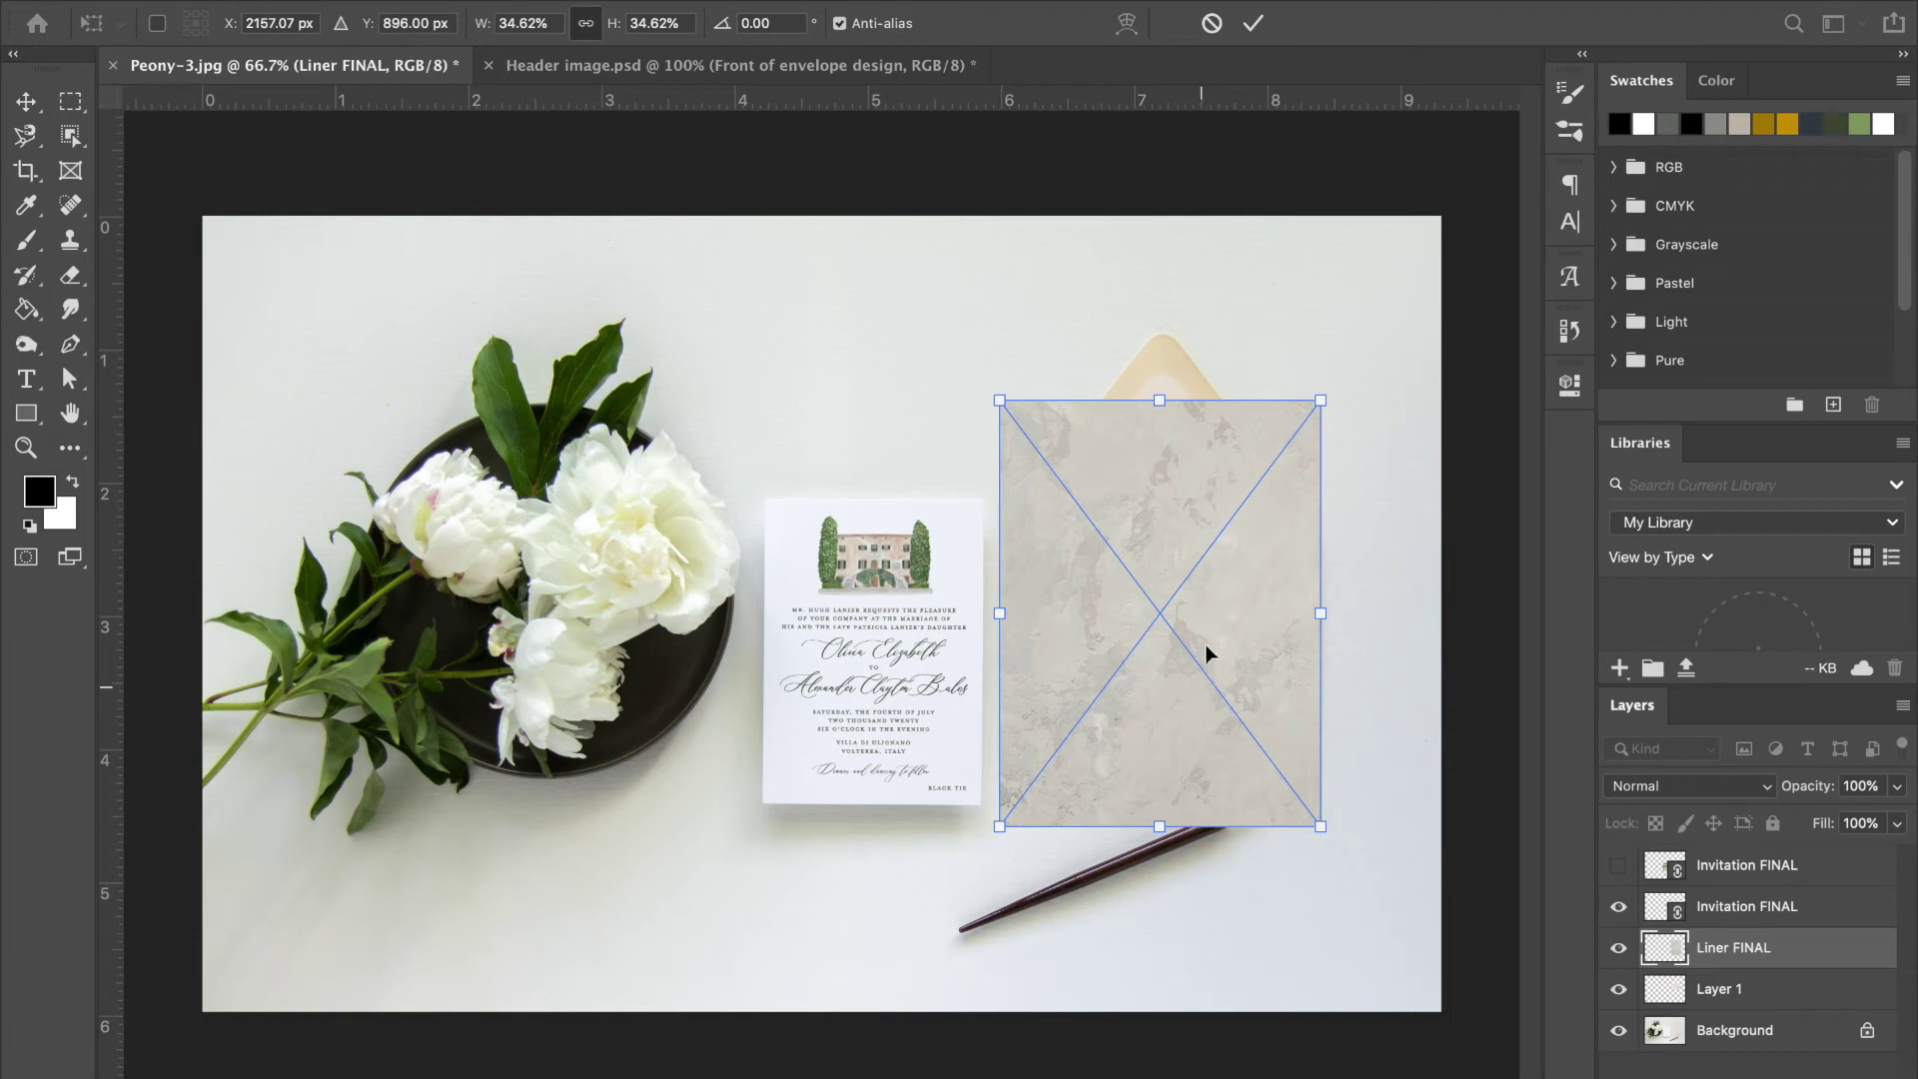
pyautogui.moveTo(1206, 651); pyautogui.dragTo(1210, 597)
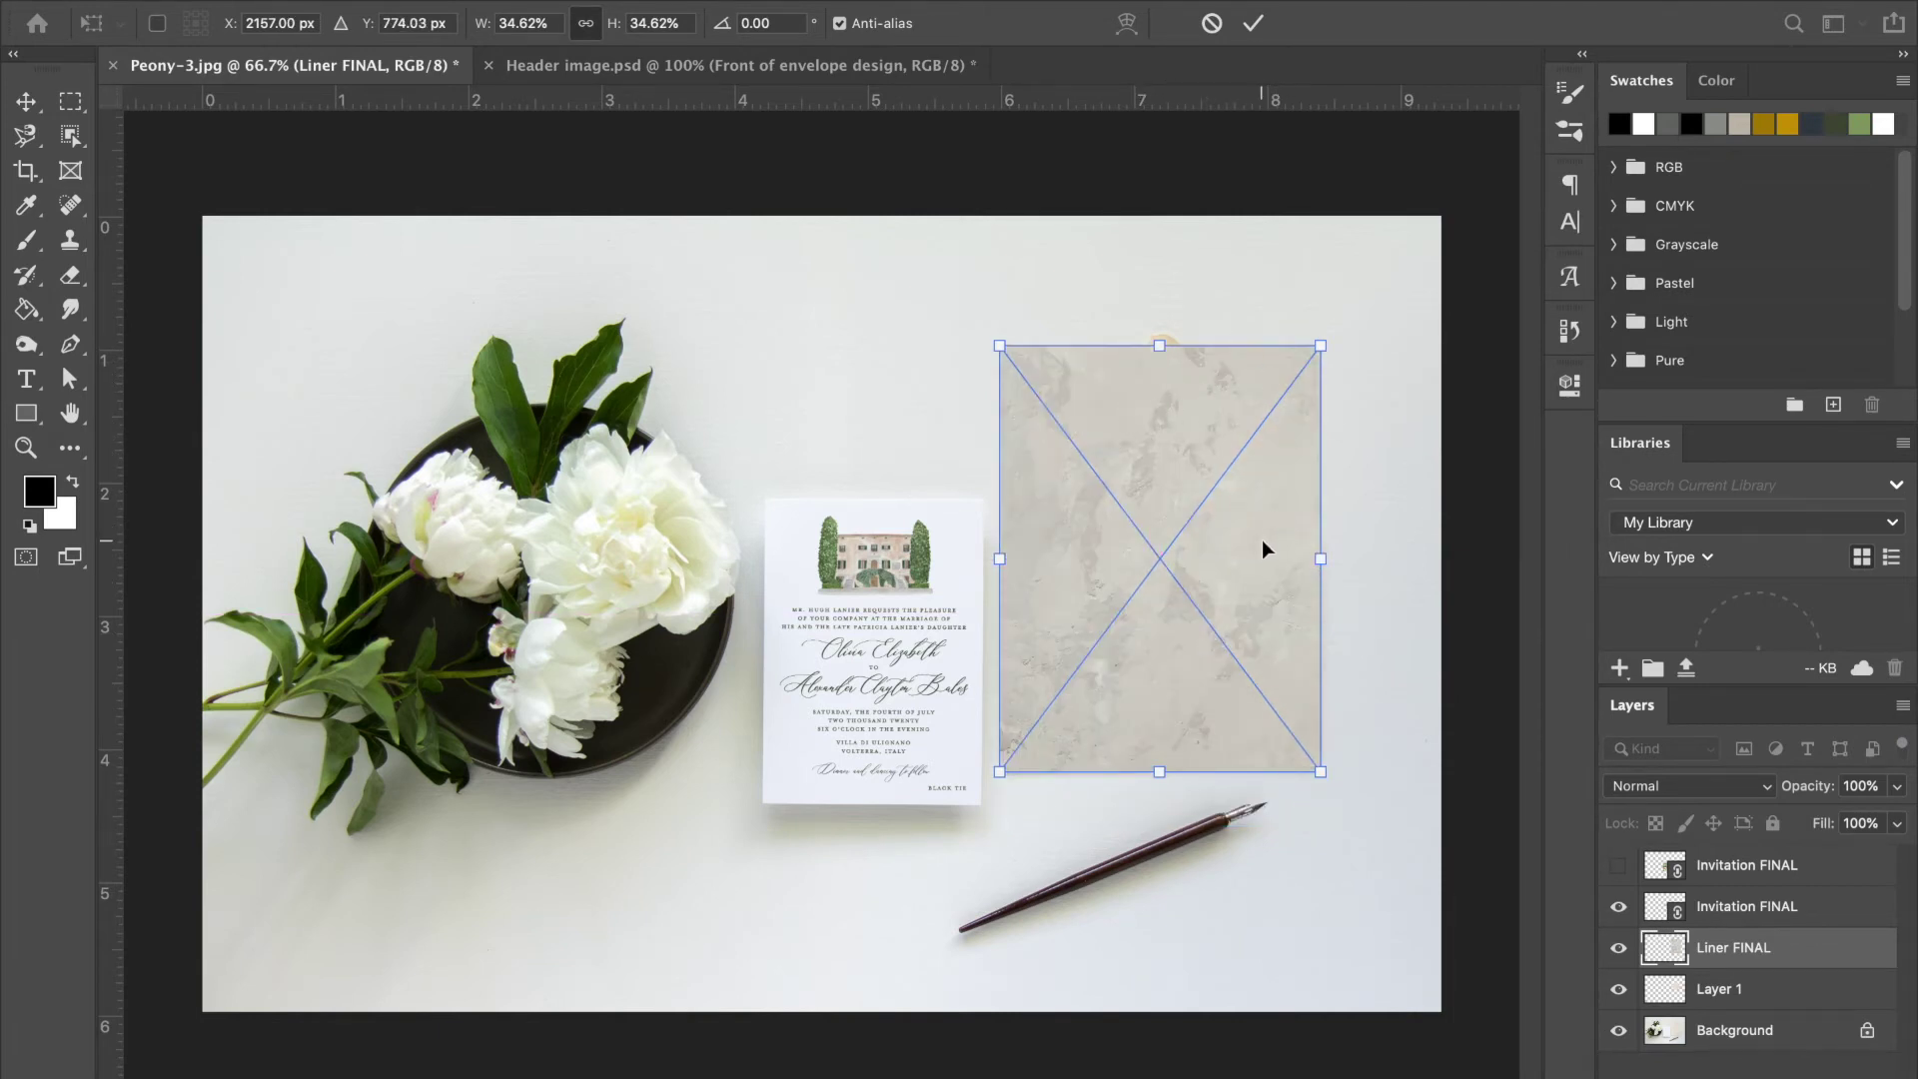
pyautogui.moveTo(1262, 540); pyautogui.dragTo(1261, 520)
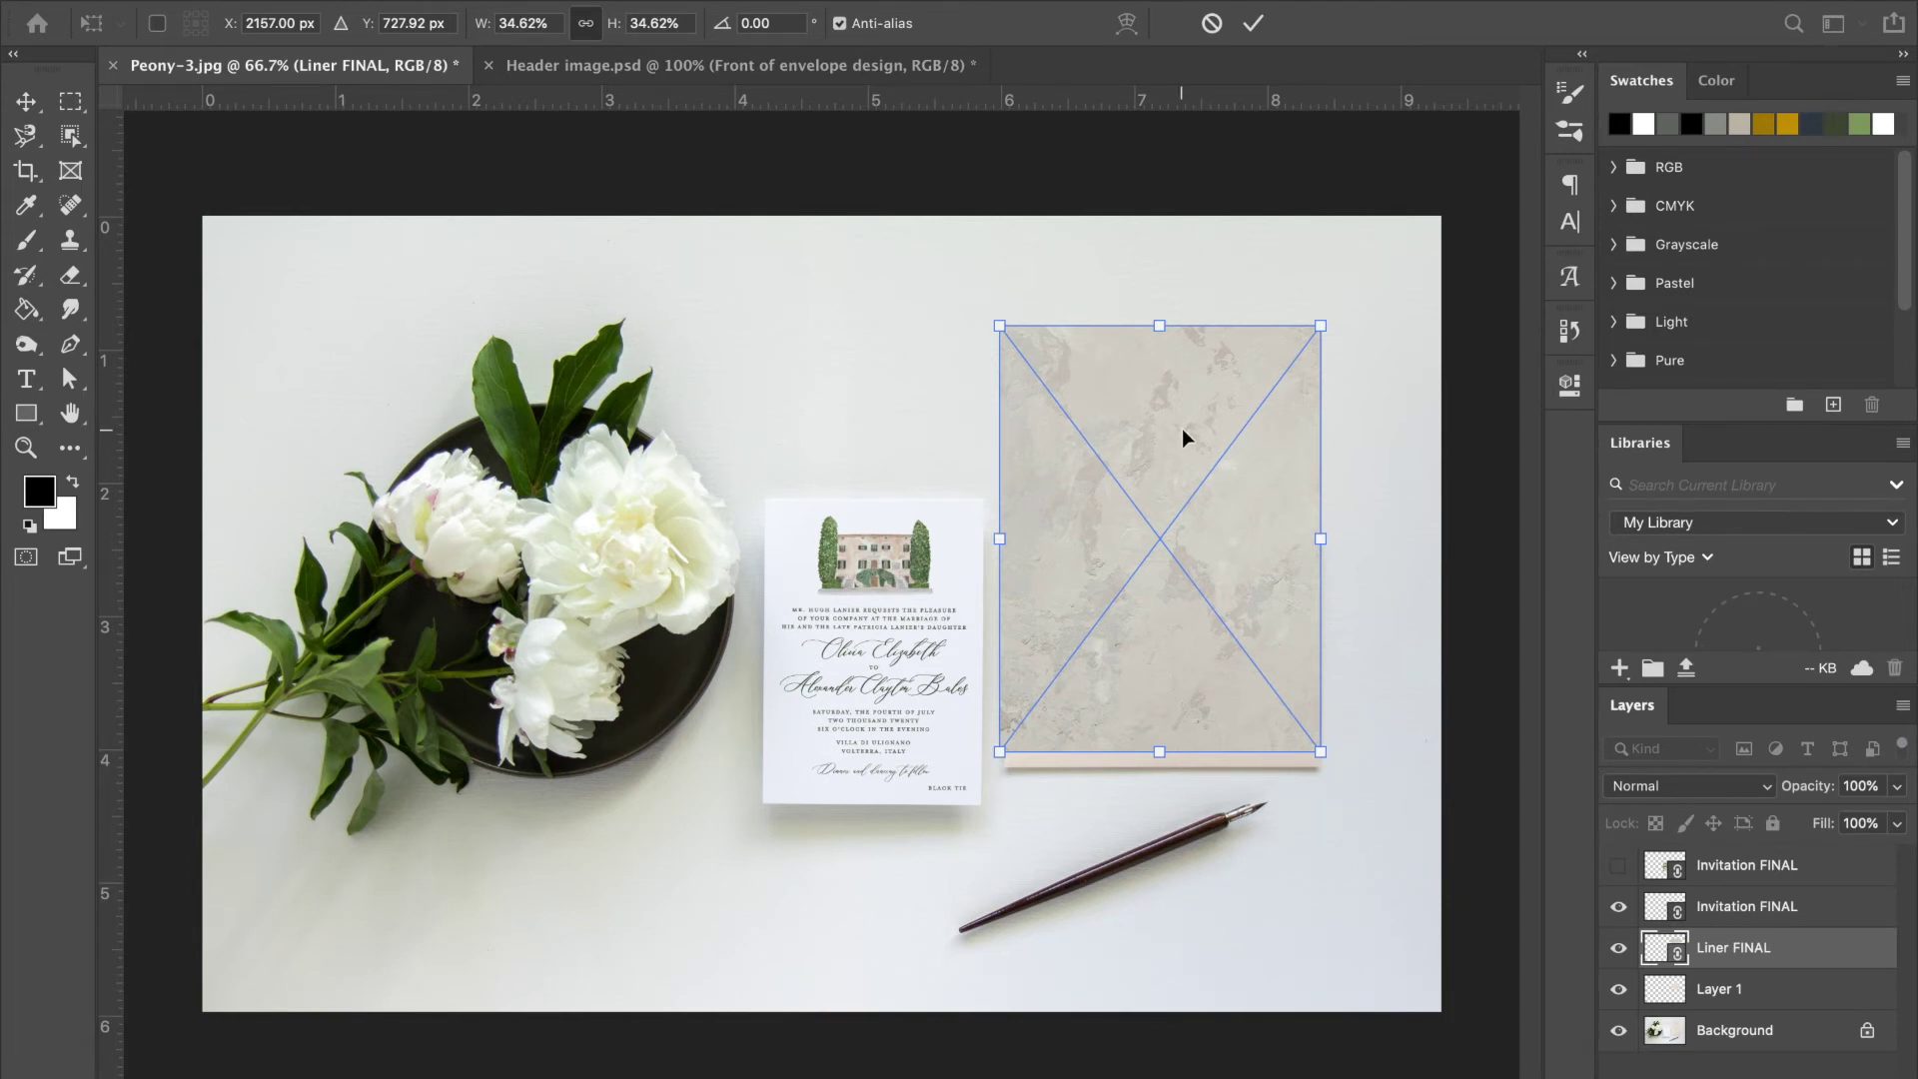
pyautogui.press('Return')
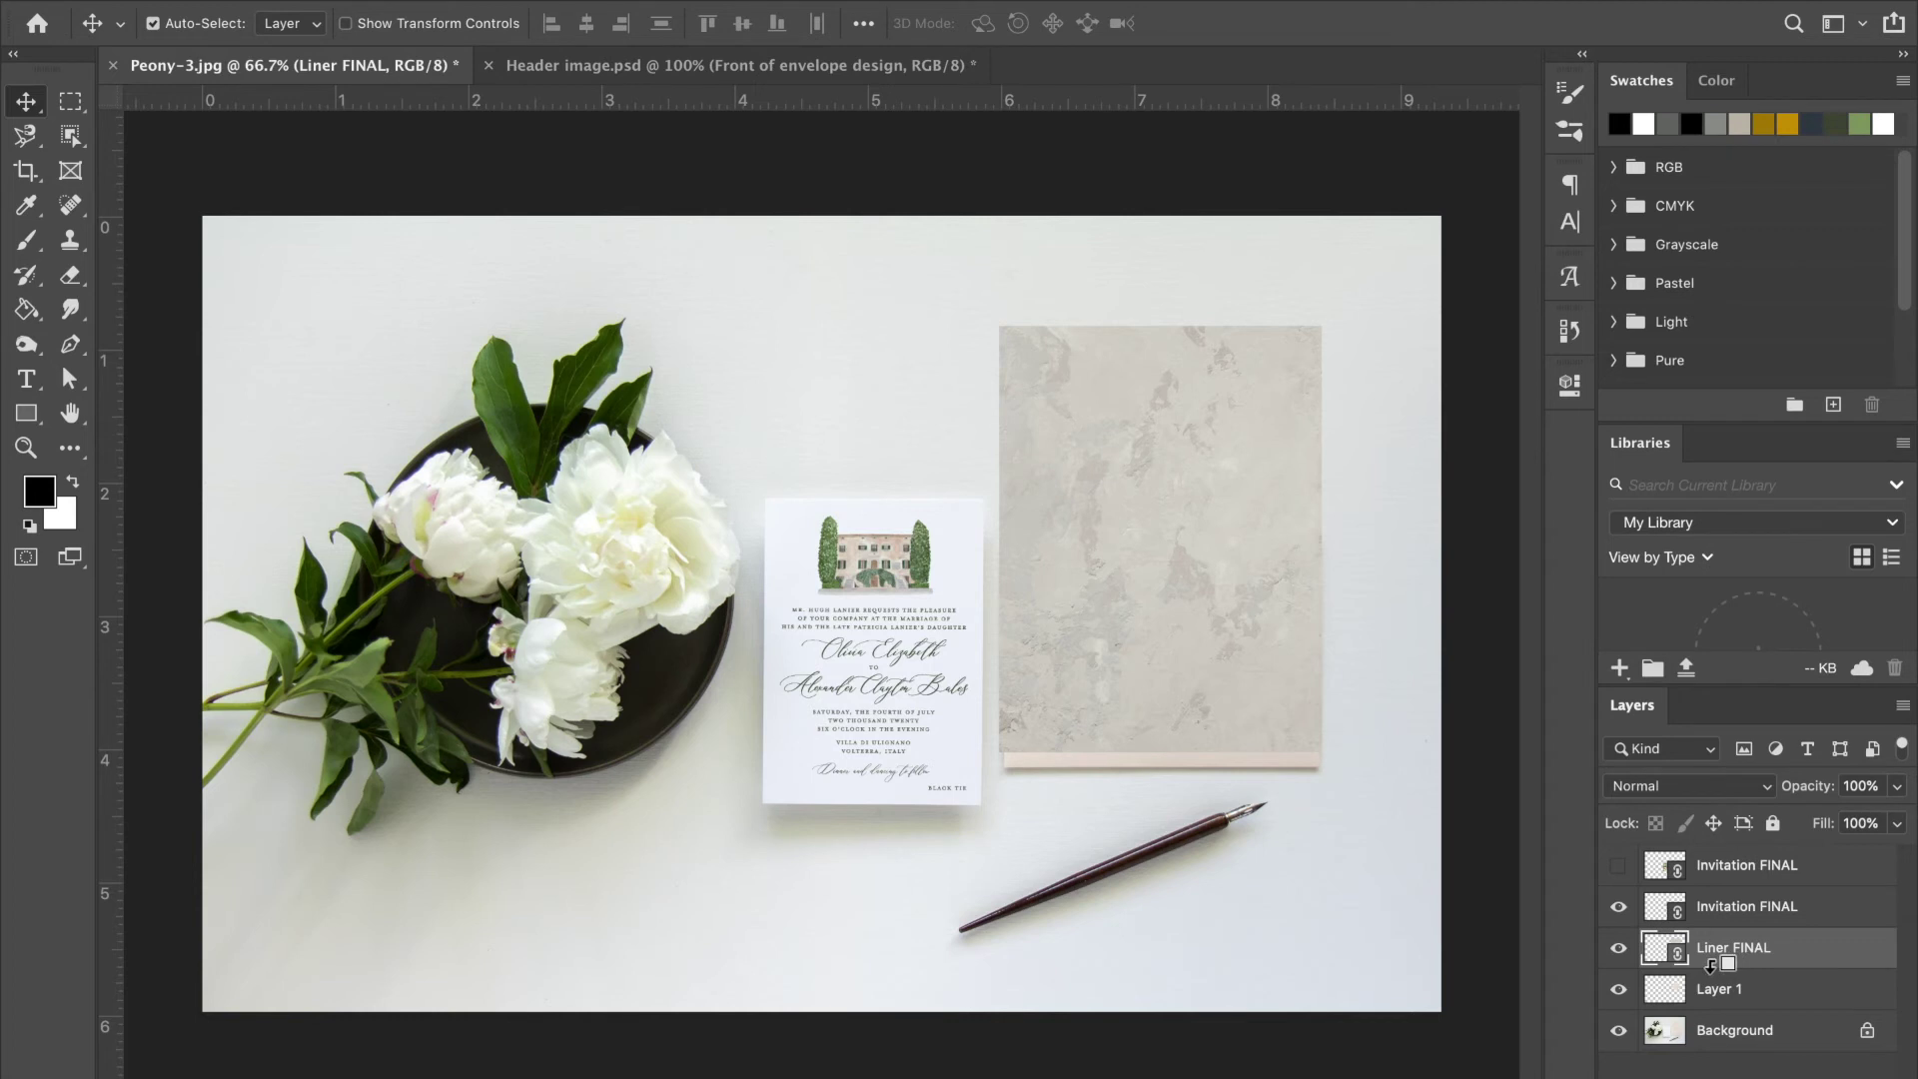
# Clip Liner FINAL to Layer 1 so the marble shows only inside the liner shape.
pyautogui.keyDown('alt'); pyautogui.click(1711, 966); pyautogui.keyUp('alt')
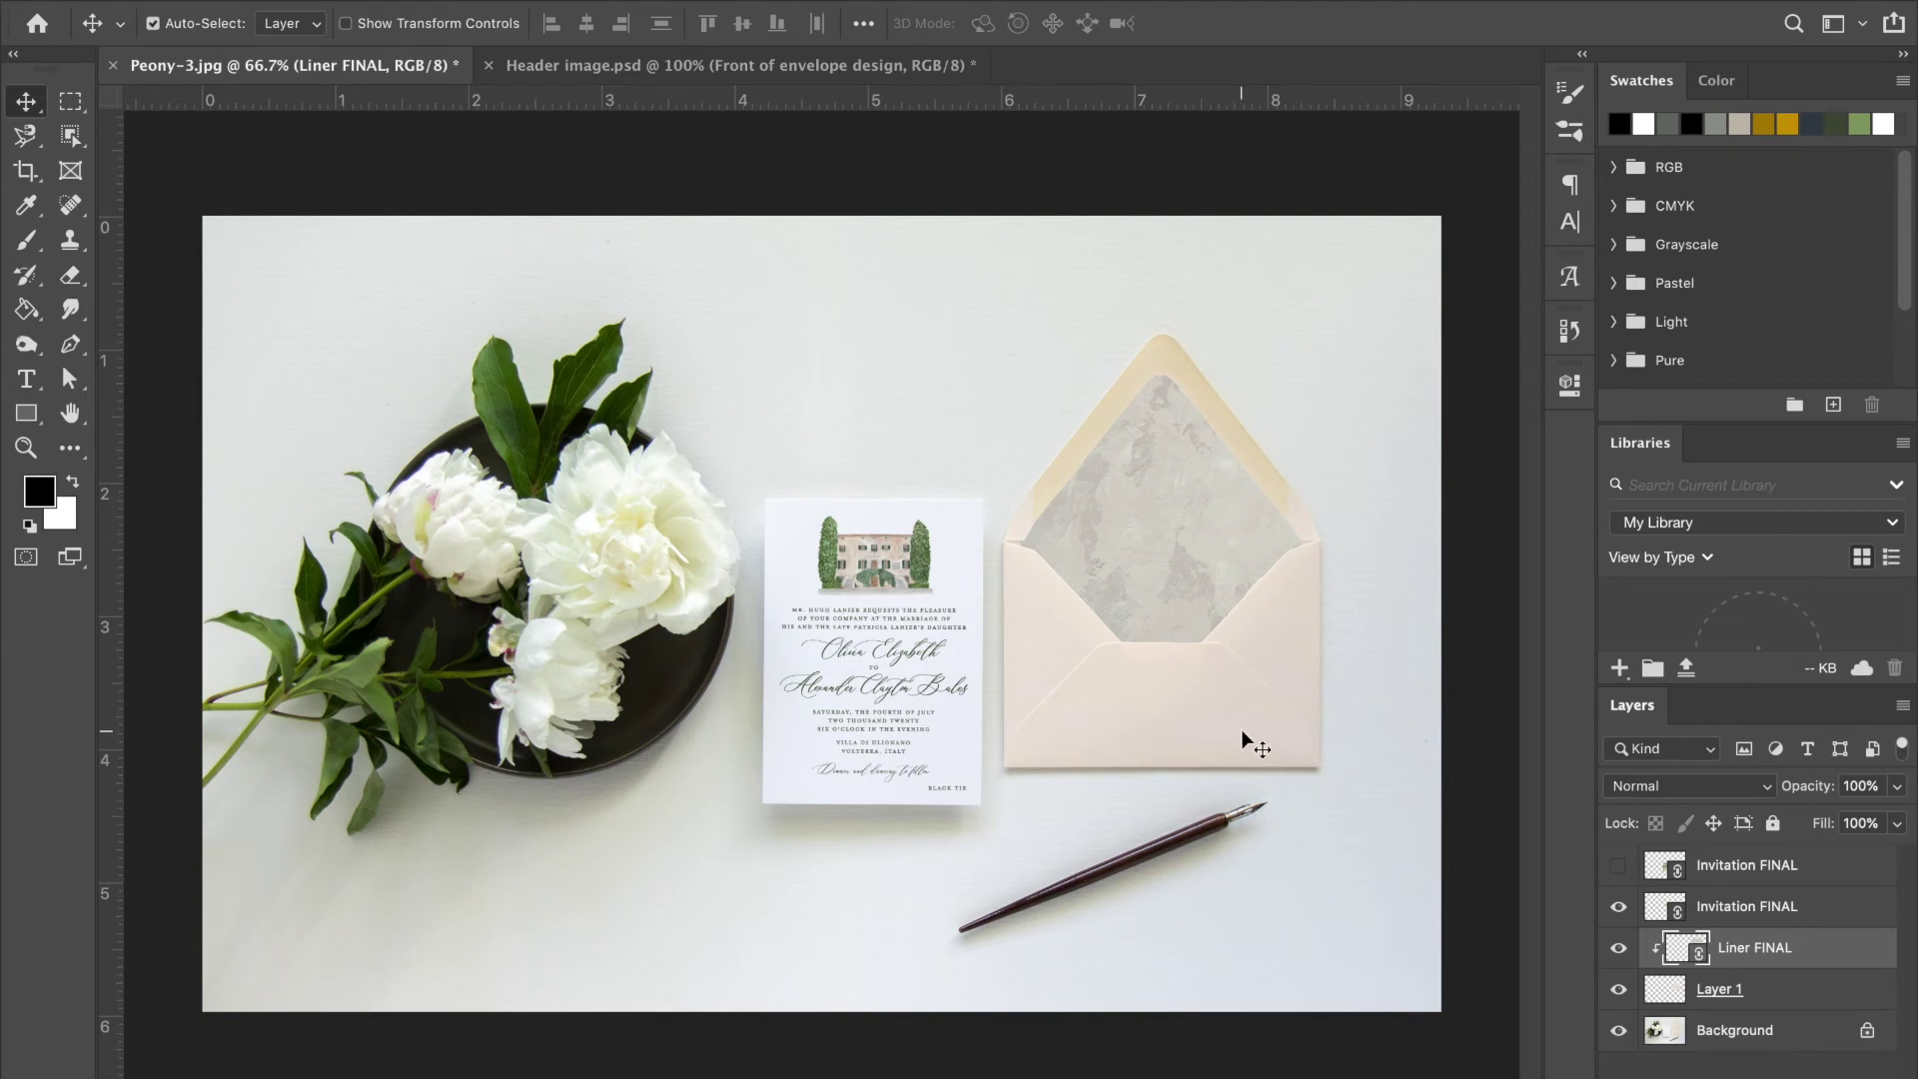
pyautogui.click(1686, 787)
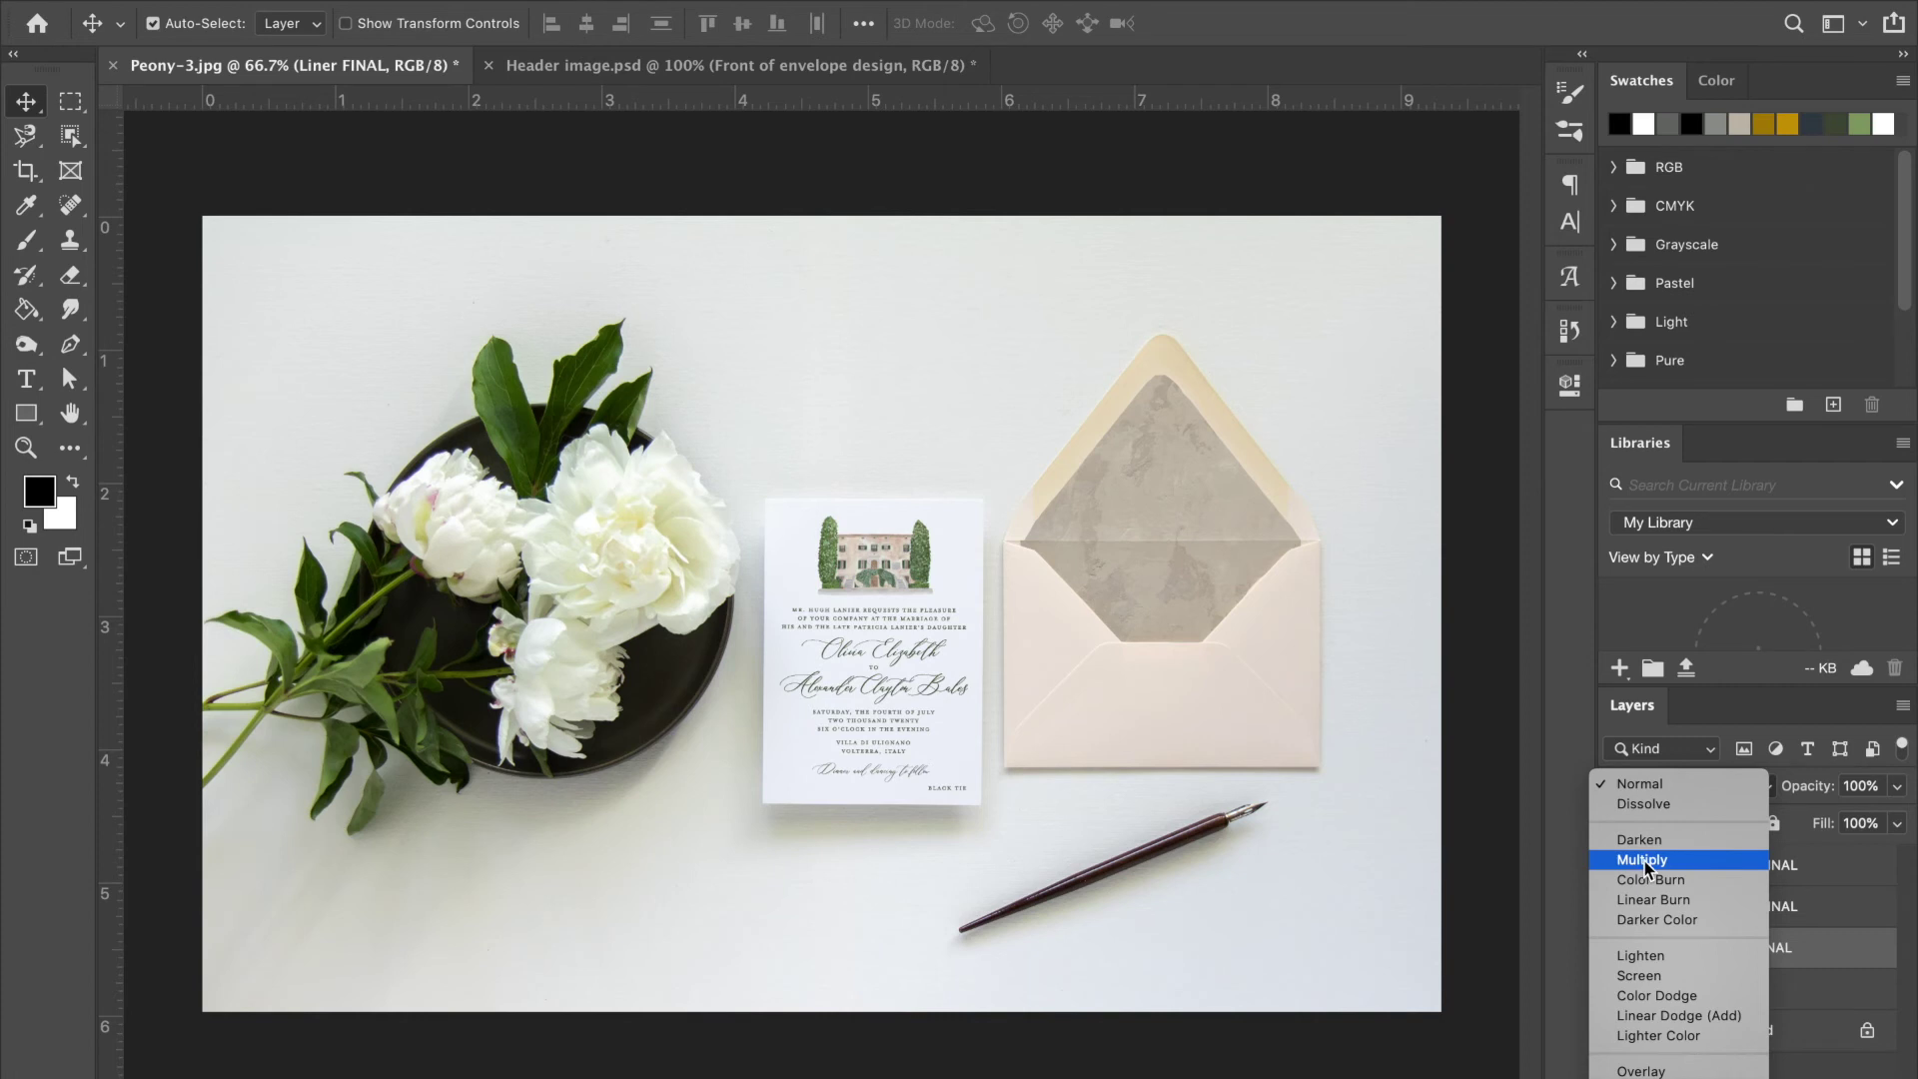
pyautogui.click(1656, 788)
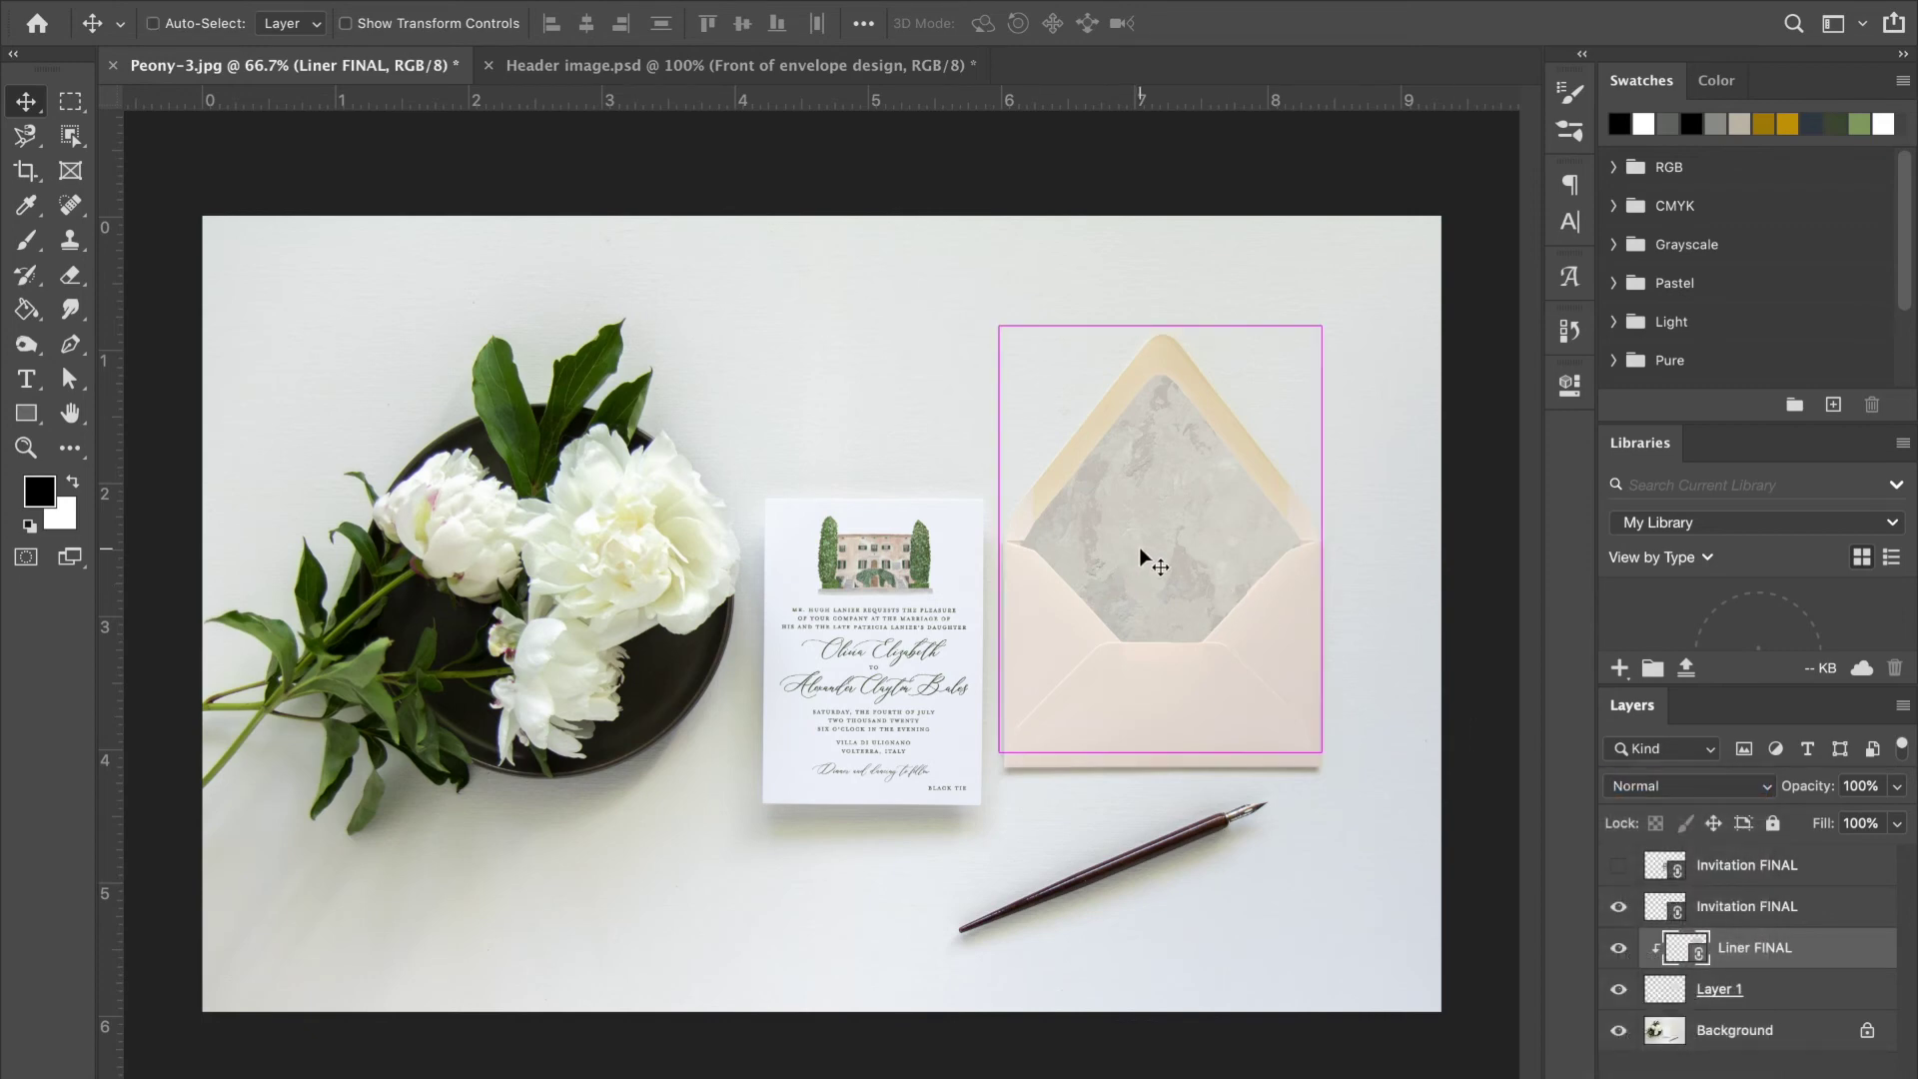
pyautogui.press('super+equal')
pyautogui.press('super+equal')
pyautogui.hscroll(10, 1149, 550)
pyautogui.hscroll(-6, 1167, 542)
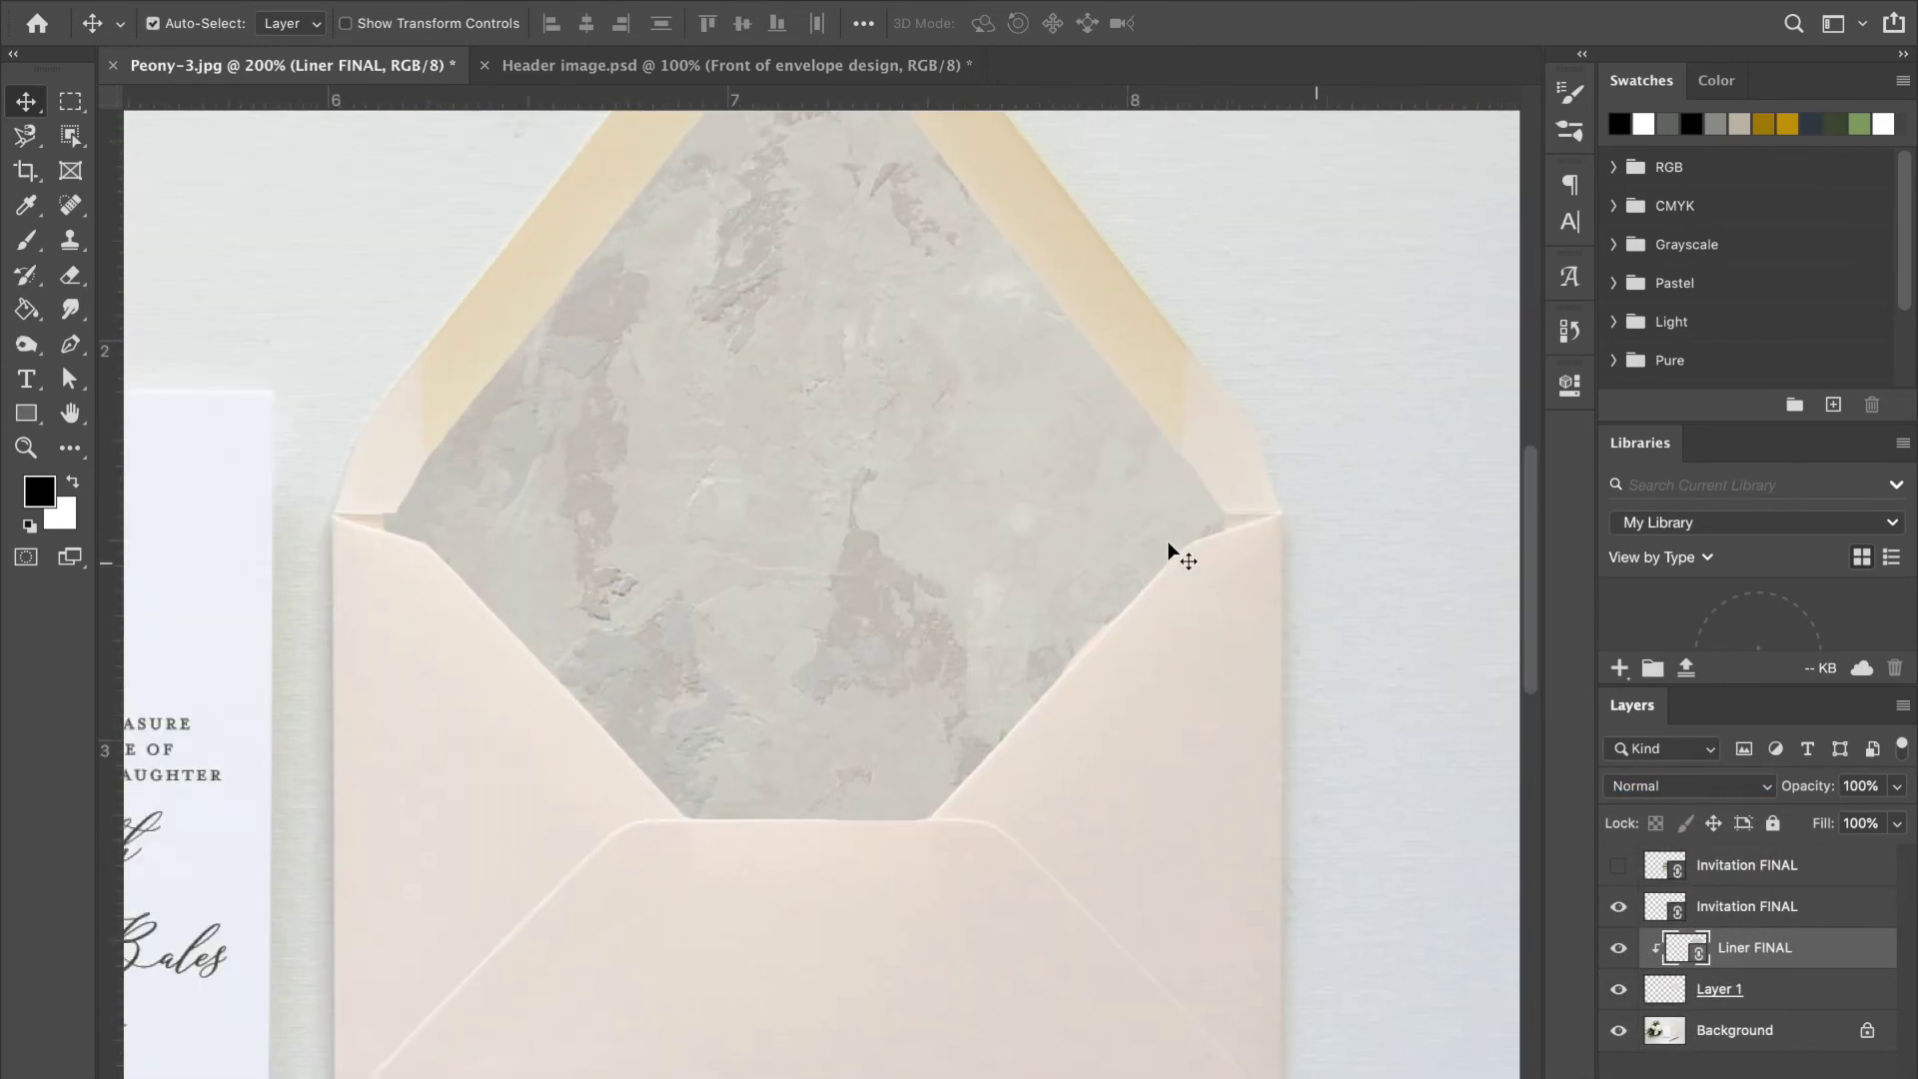
pyautogui.press('super+equal')
pyautogui.scroll(5, 1167, 541)
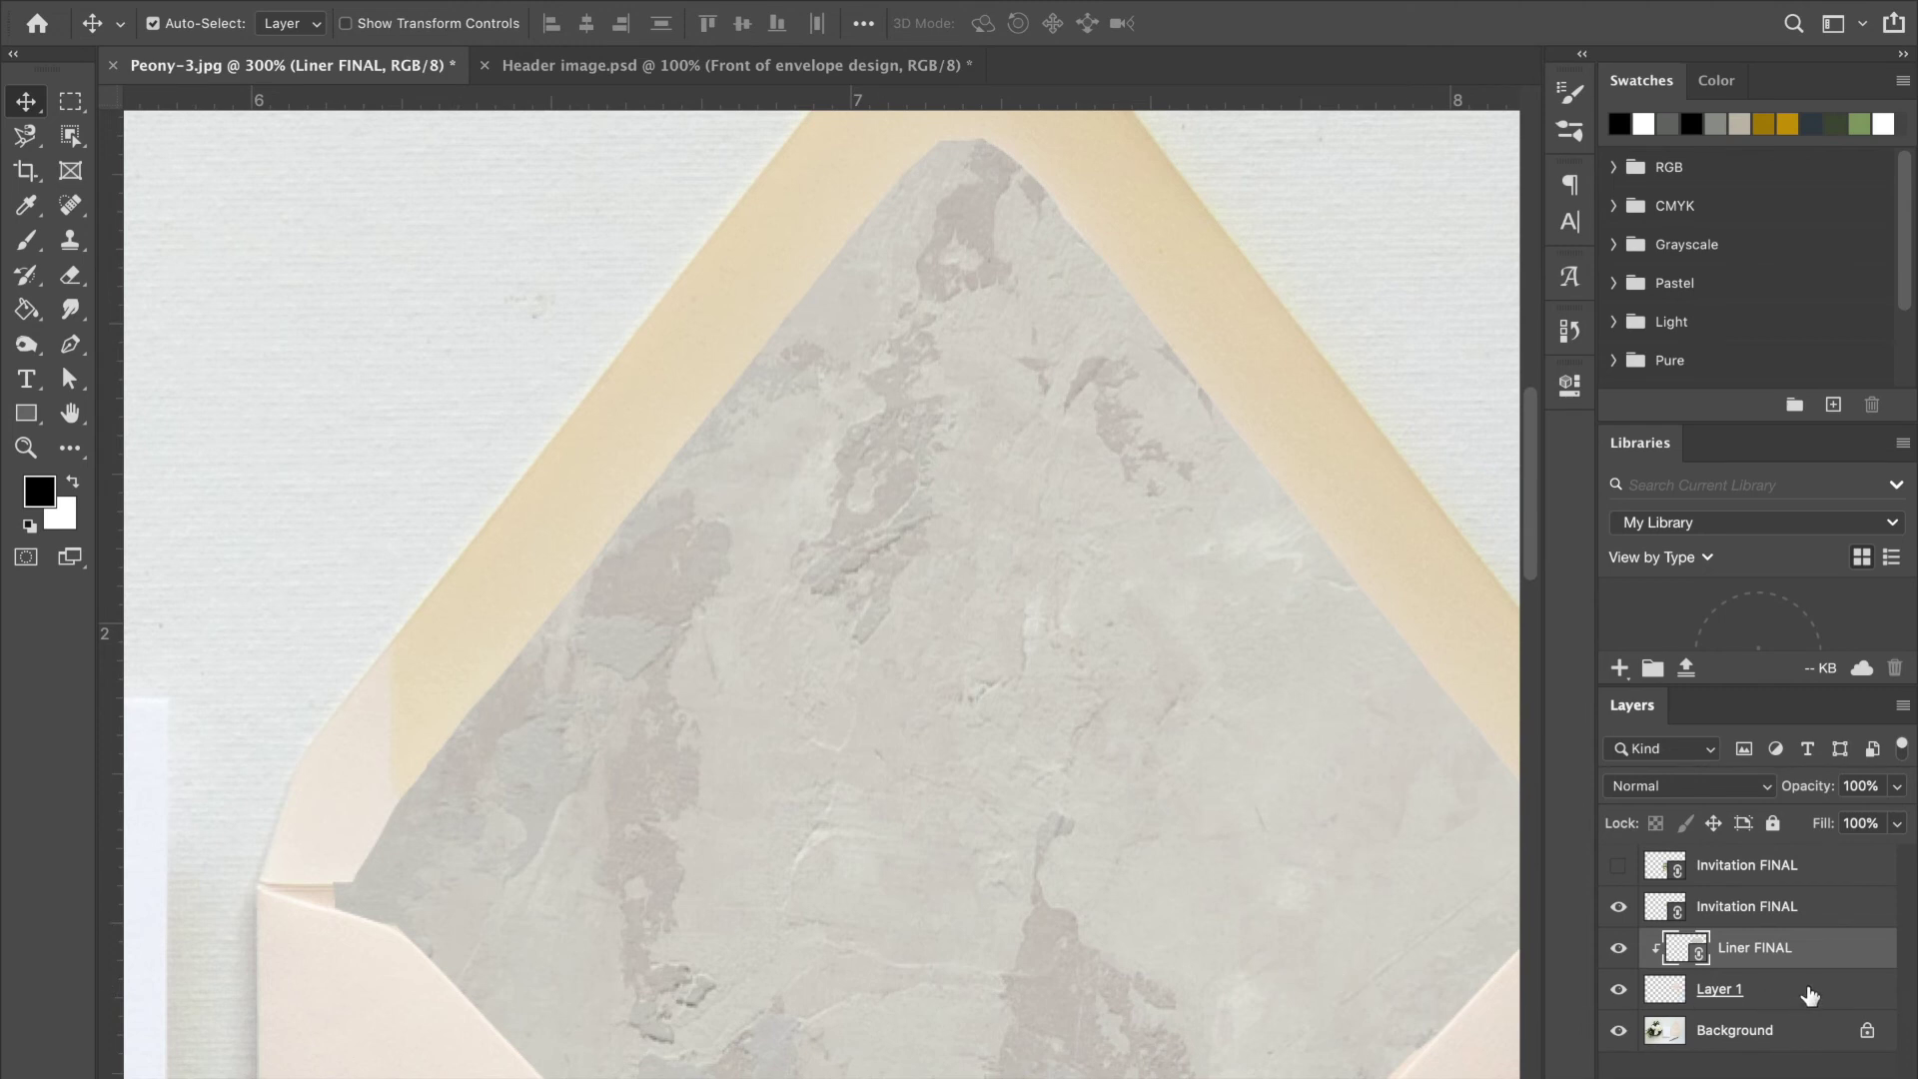
pyautogui.click(1749, 991)
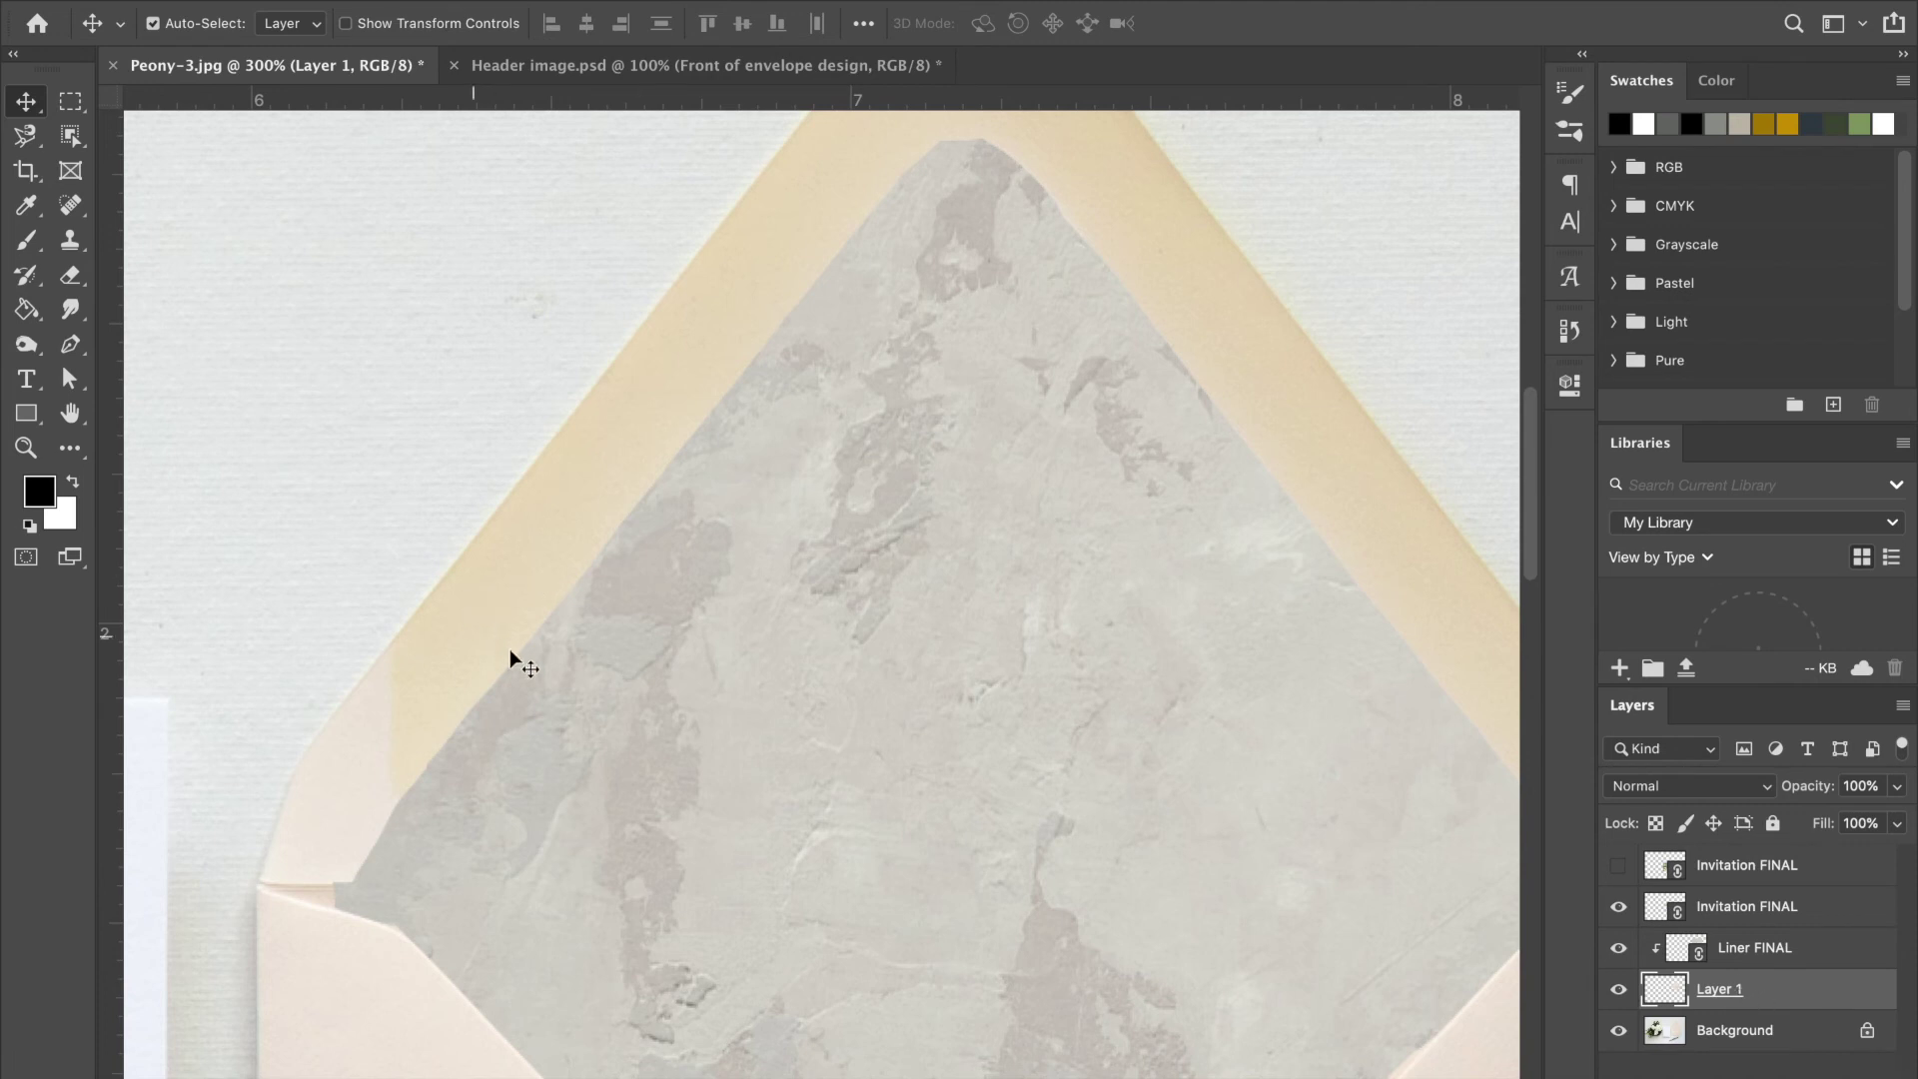
# Use the Clone Stamp to clone marble texture along the liner's left edge and onto its tip.
pyautogui.press('s')
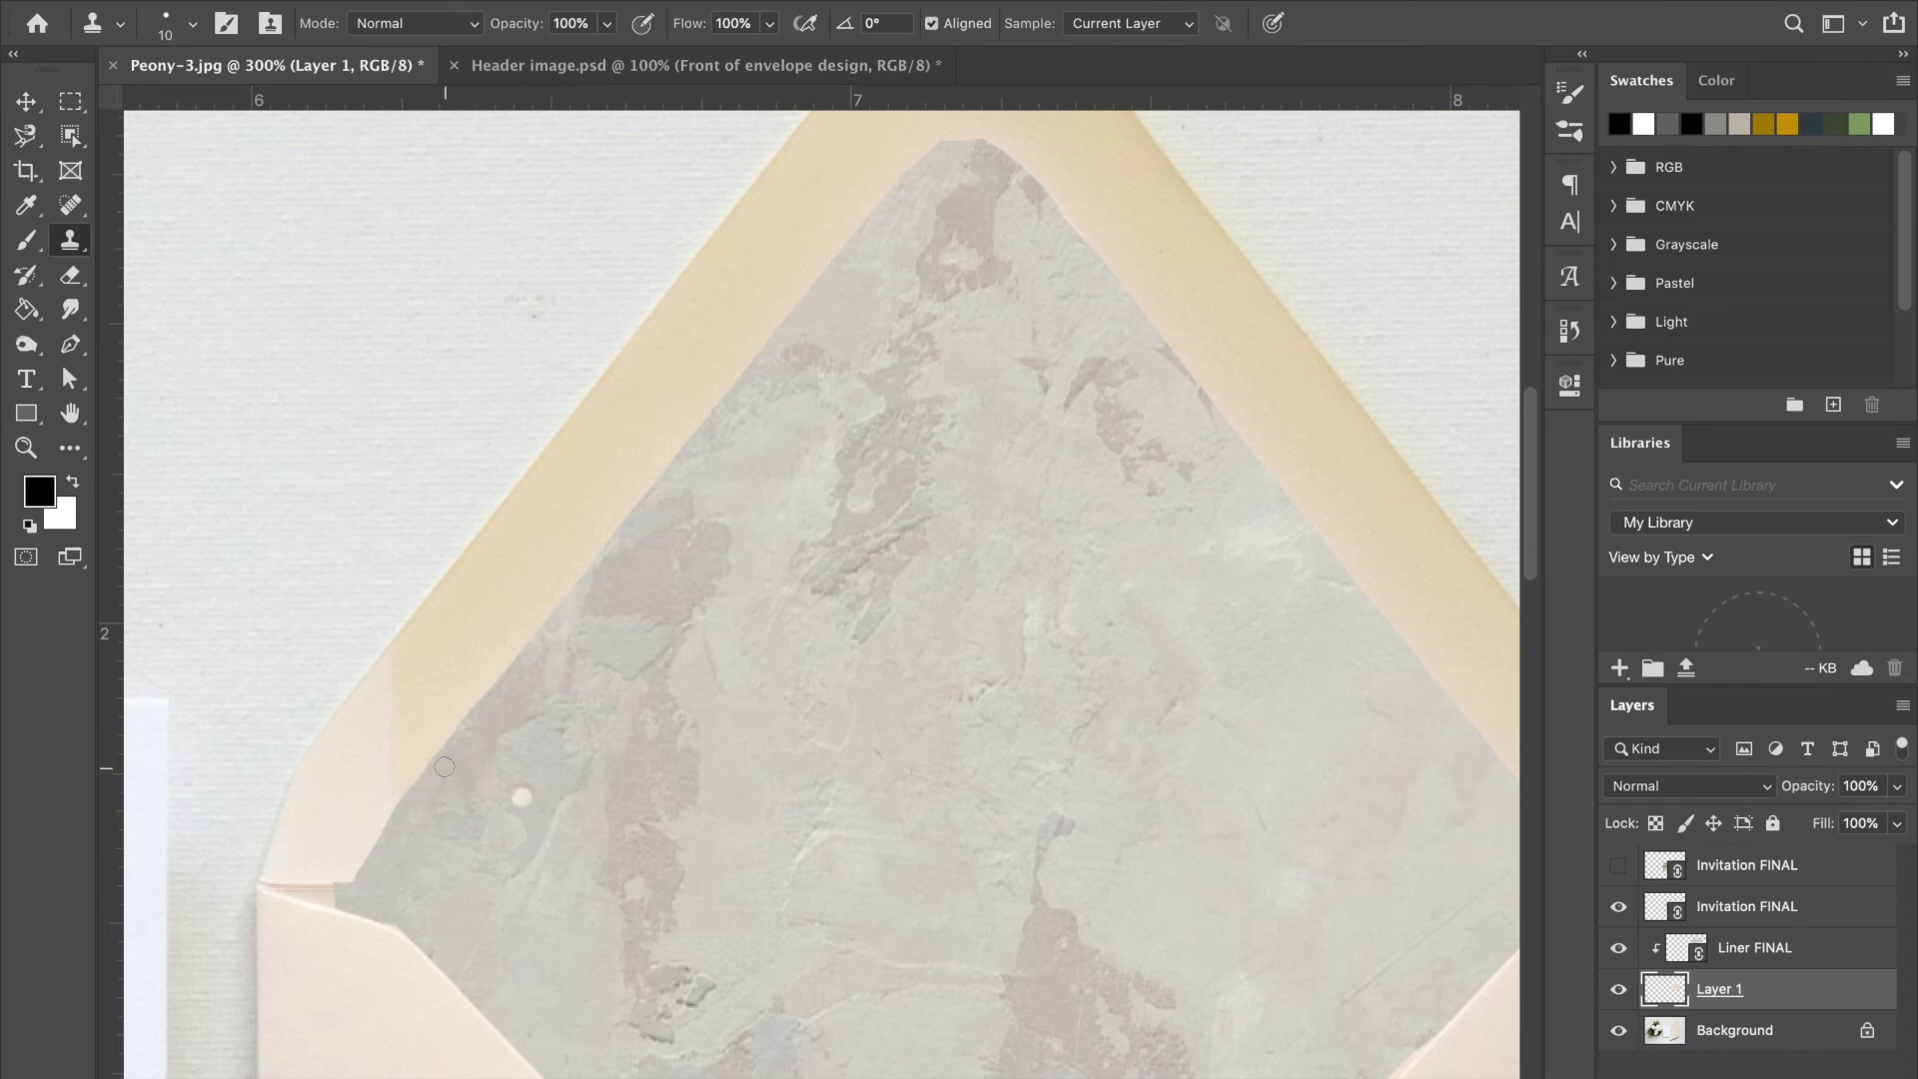
pyautogui.moveTo(434, 766)
pyautogui.mouseDown()
pyautogui.moveTo(346, 878)
pyautogui.moveTo(453, 750)
pyautogui.moveTo(433, 773)
pyautogui.mouseUp()
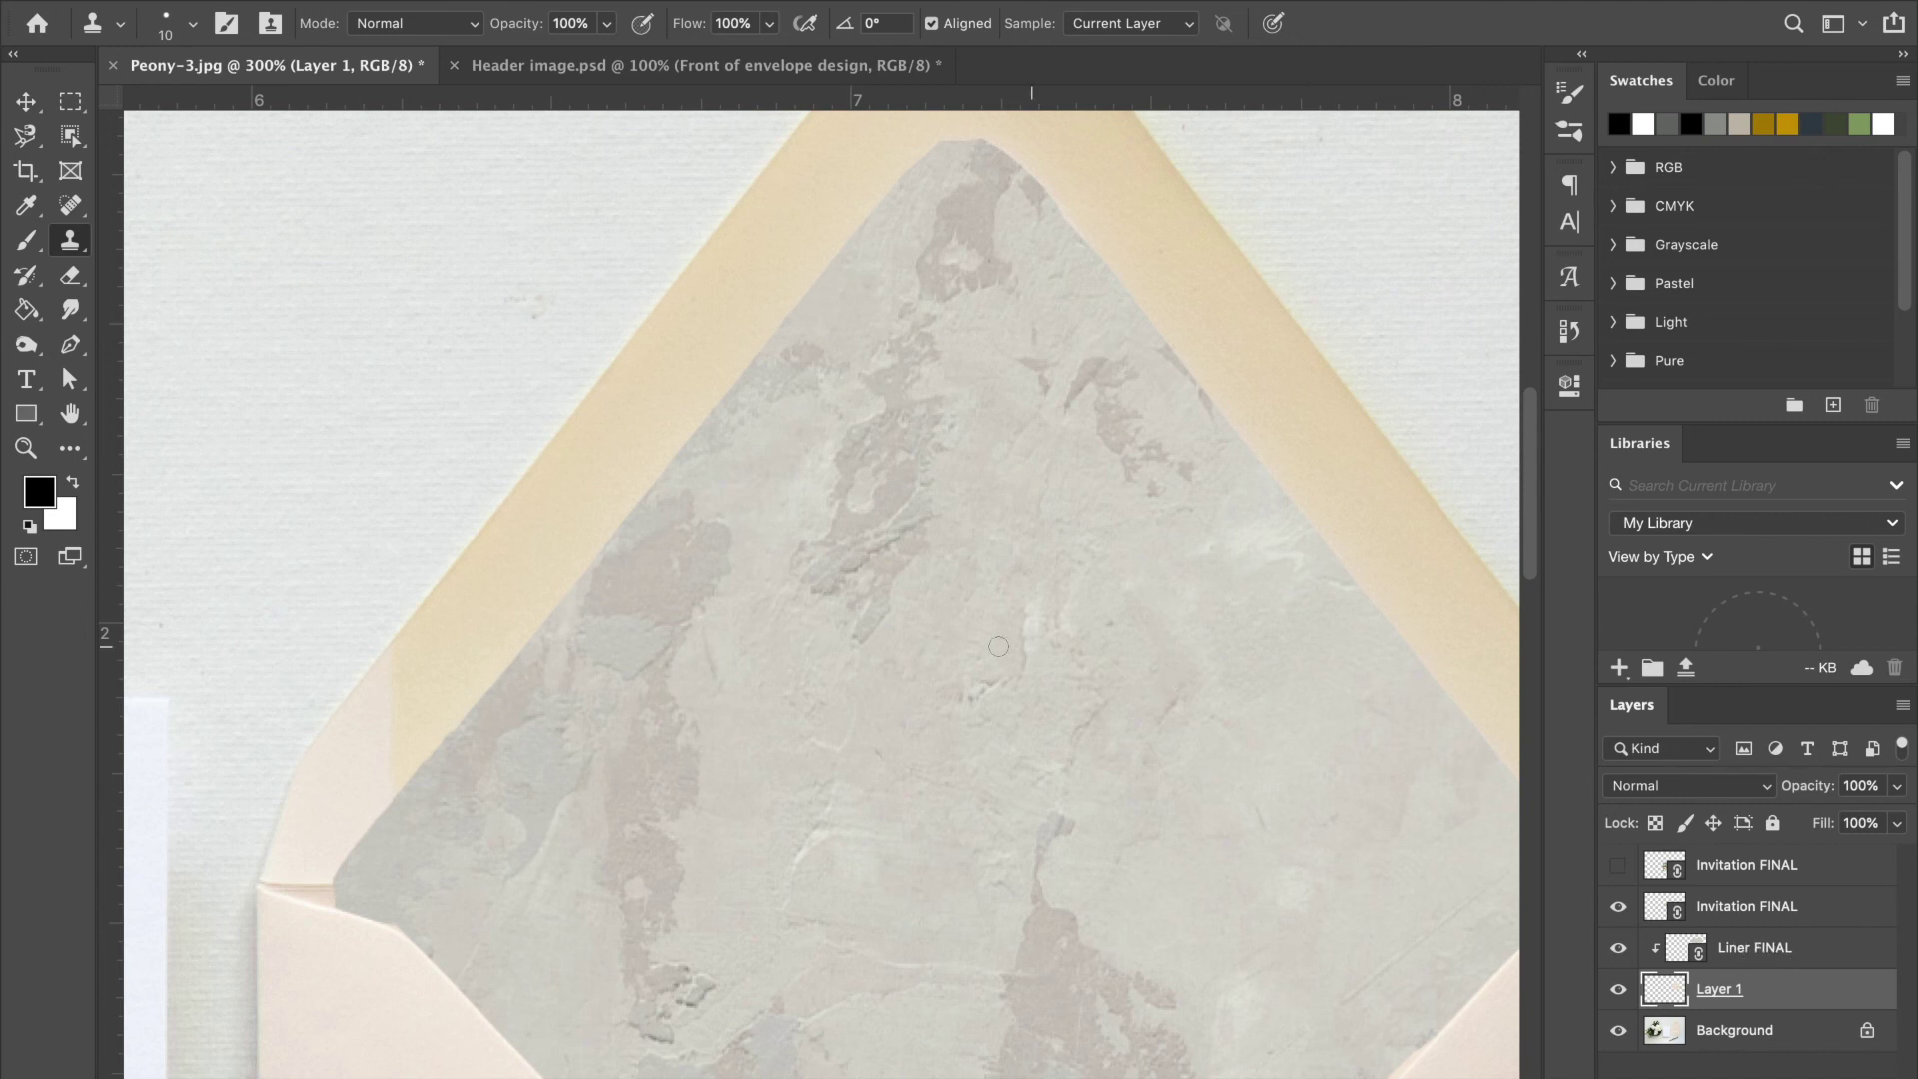
pyautogui.moveTo(1072, 513); pyautogui.dragTo(997, 557)
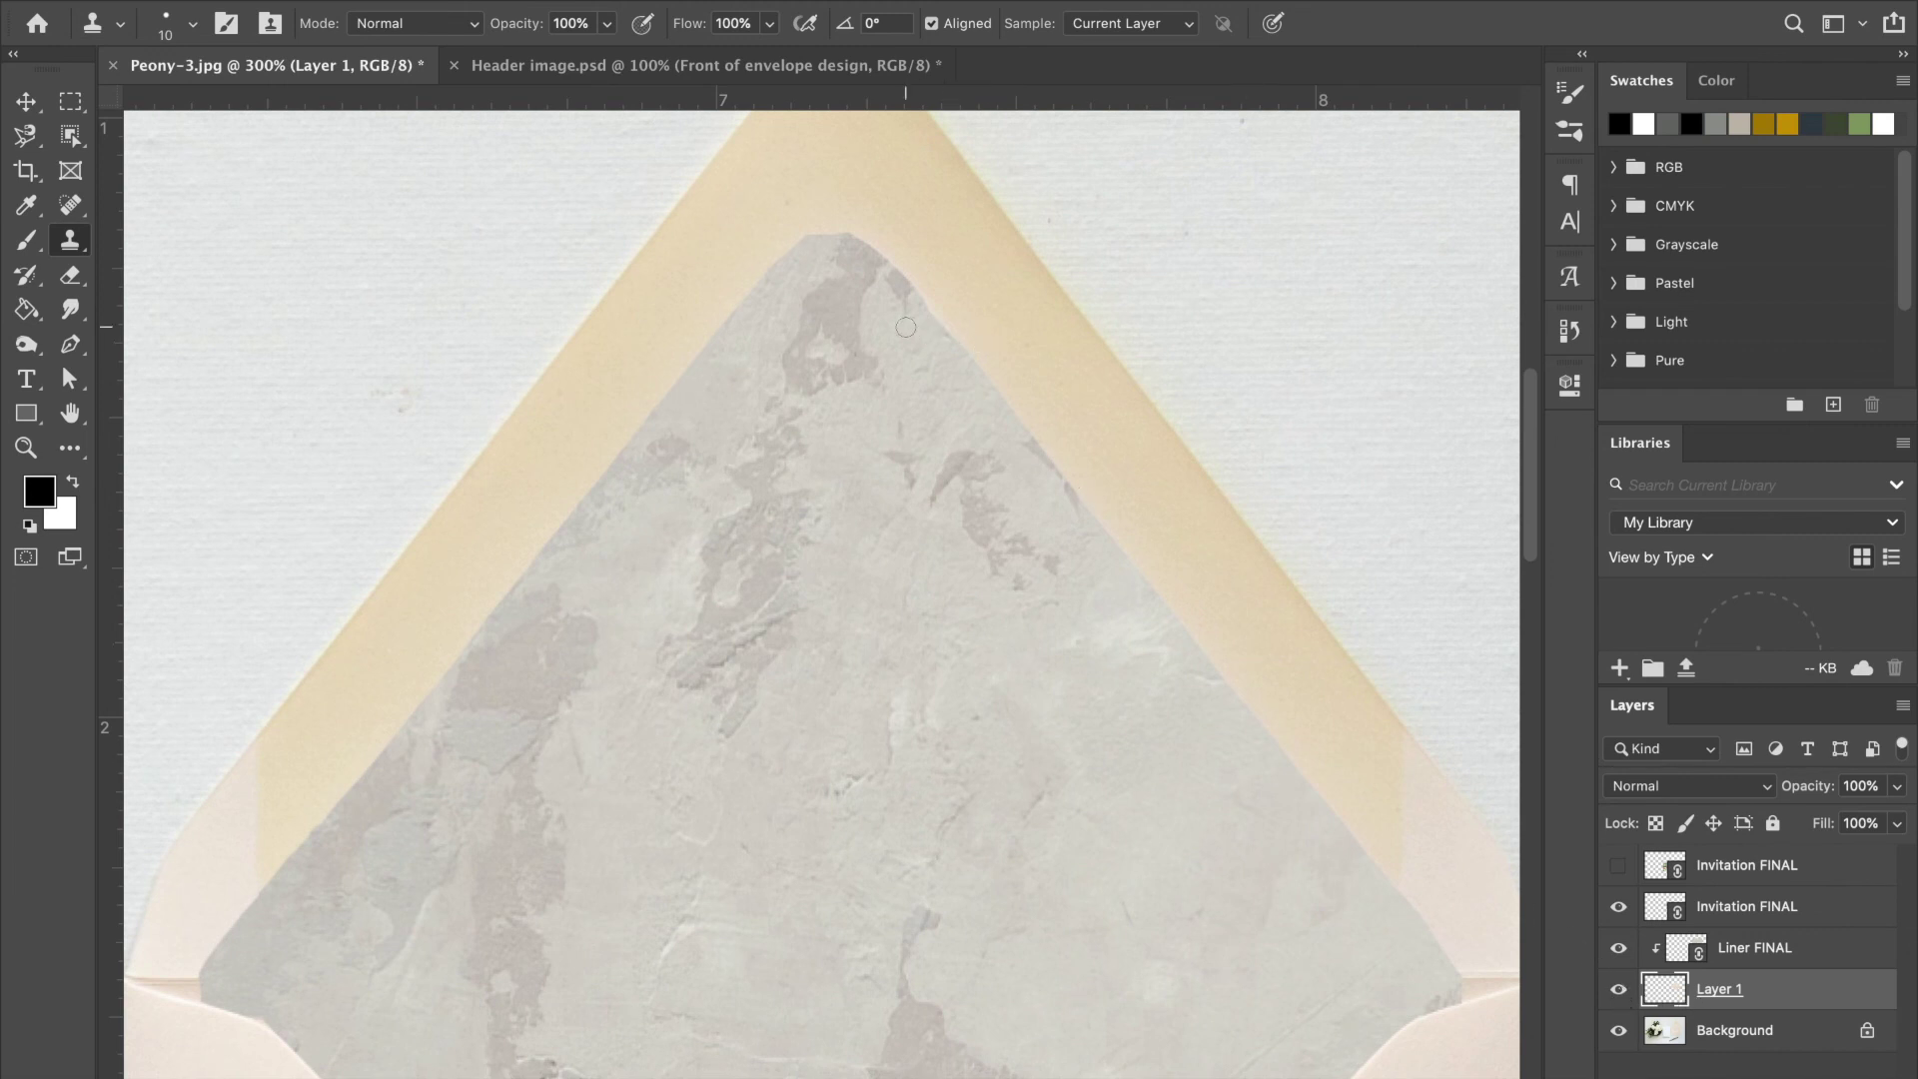
pyautogui.moveTo(805, 258)
pyautogui.mouseDown()
pyautogui.moveTo(828, 238)
pyautogui.moveTo(882, 293)
pyautogui.mouseUp()
pyautogui.press('super+minus')
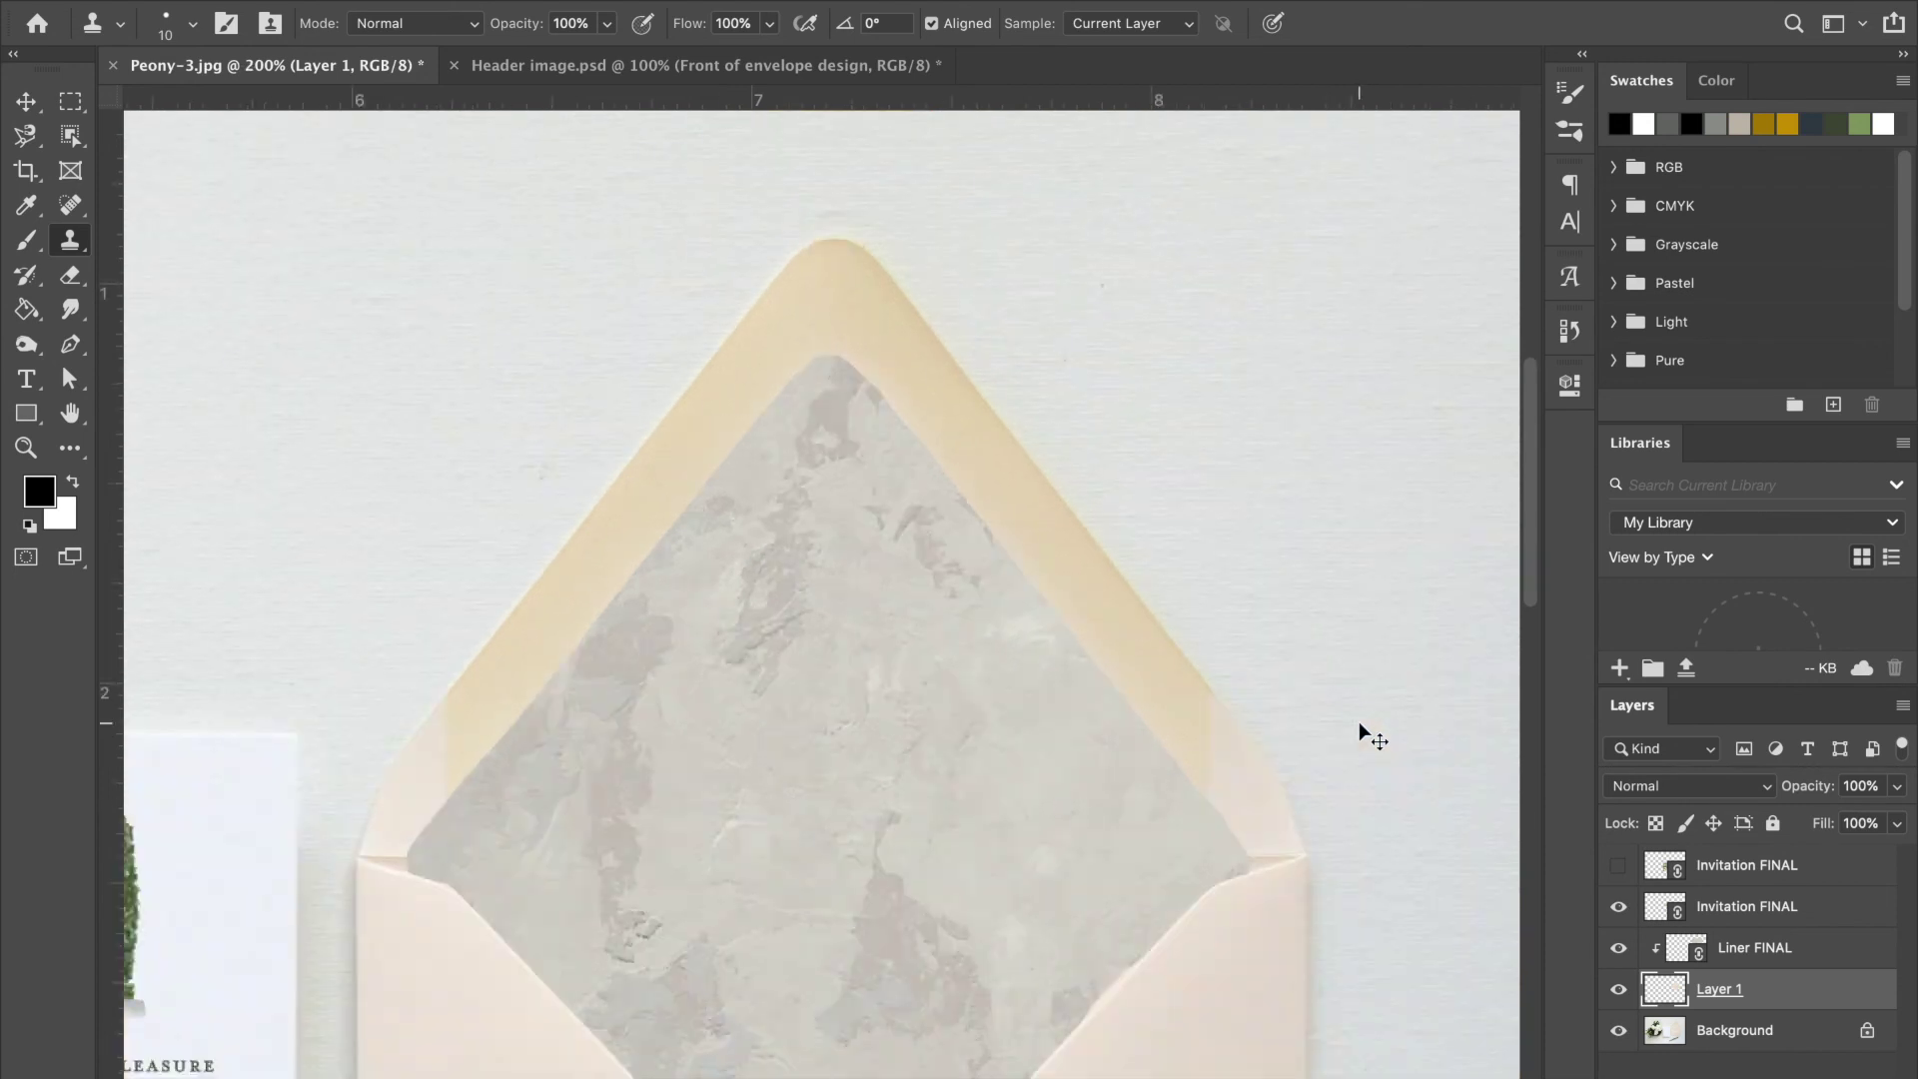
pyautogui.press('super+minus')
pyautogui.hscroll(-5, 1359, 722)
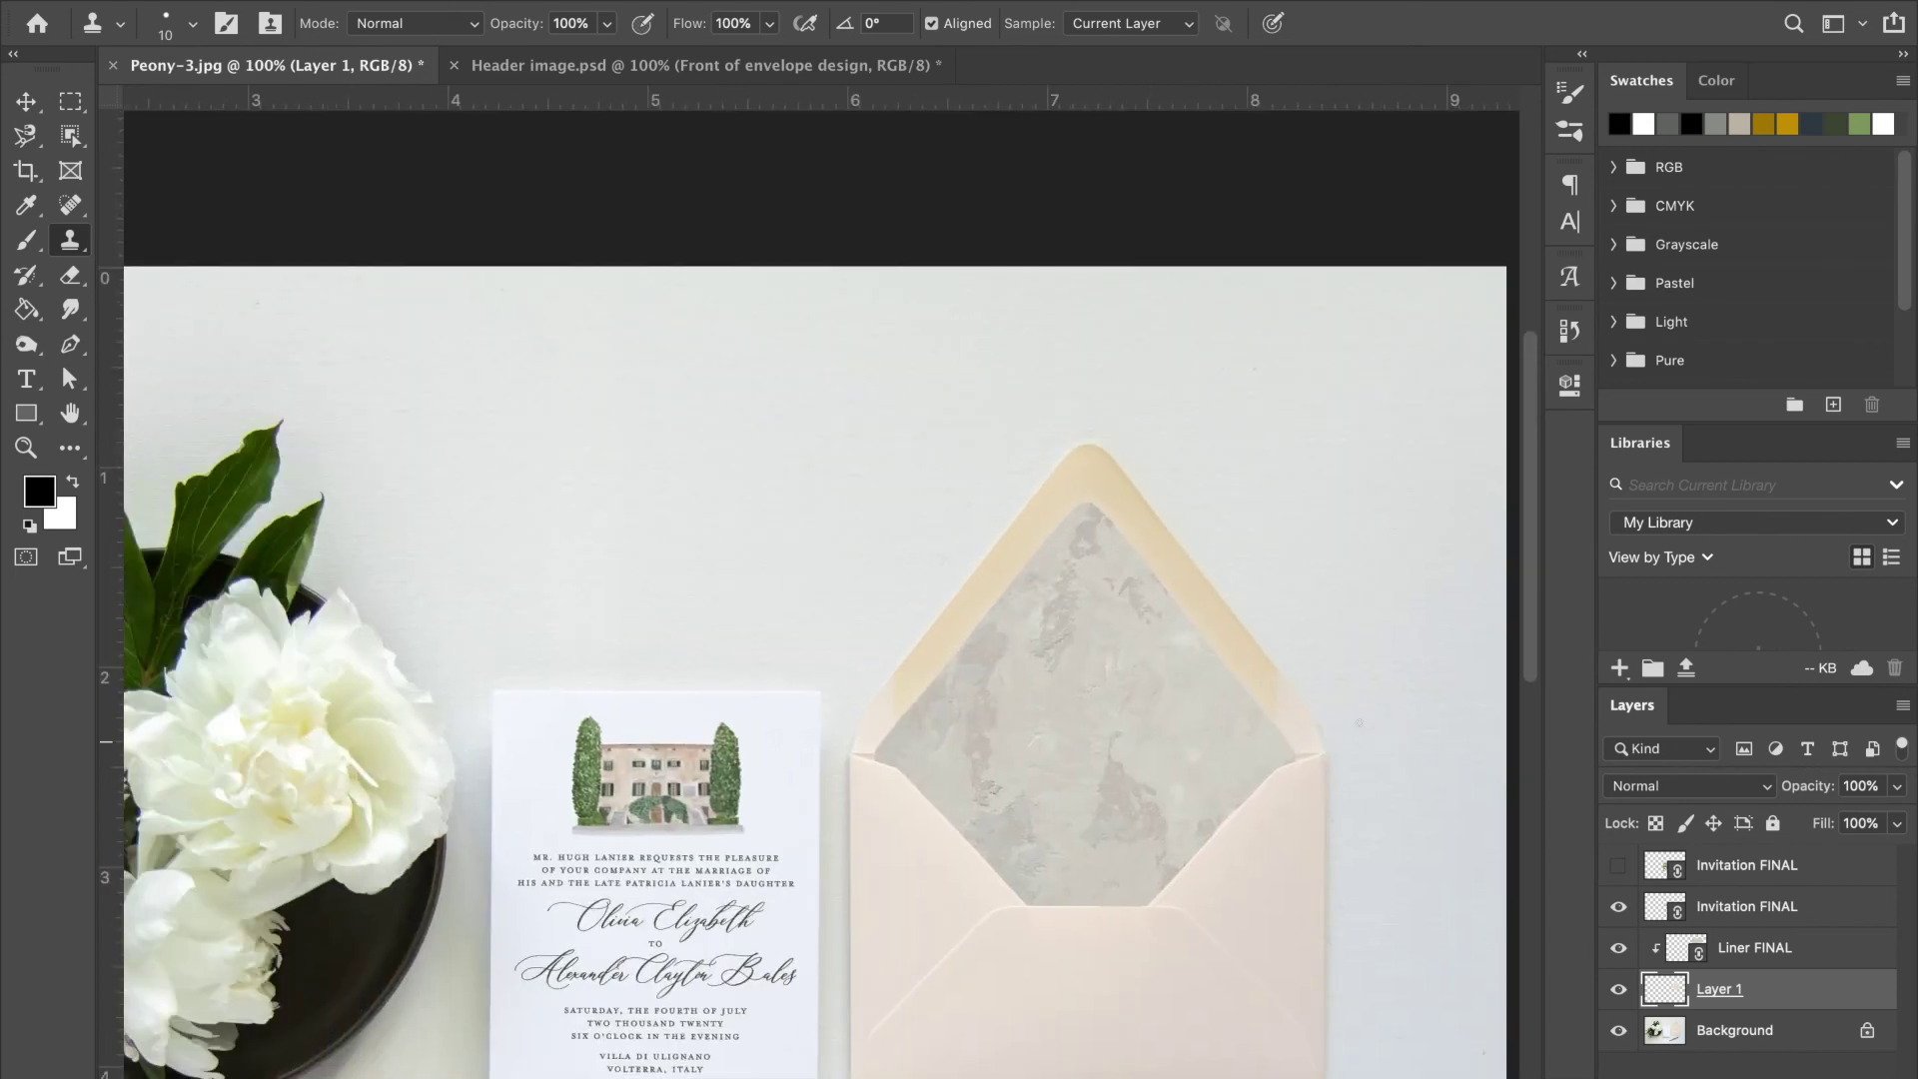
pyautogui.hscroll(-1, 1359, 722)
pyautogui.scroll(-5, 1359, 723)
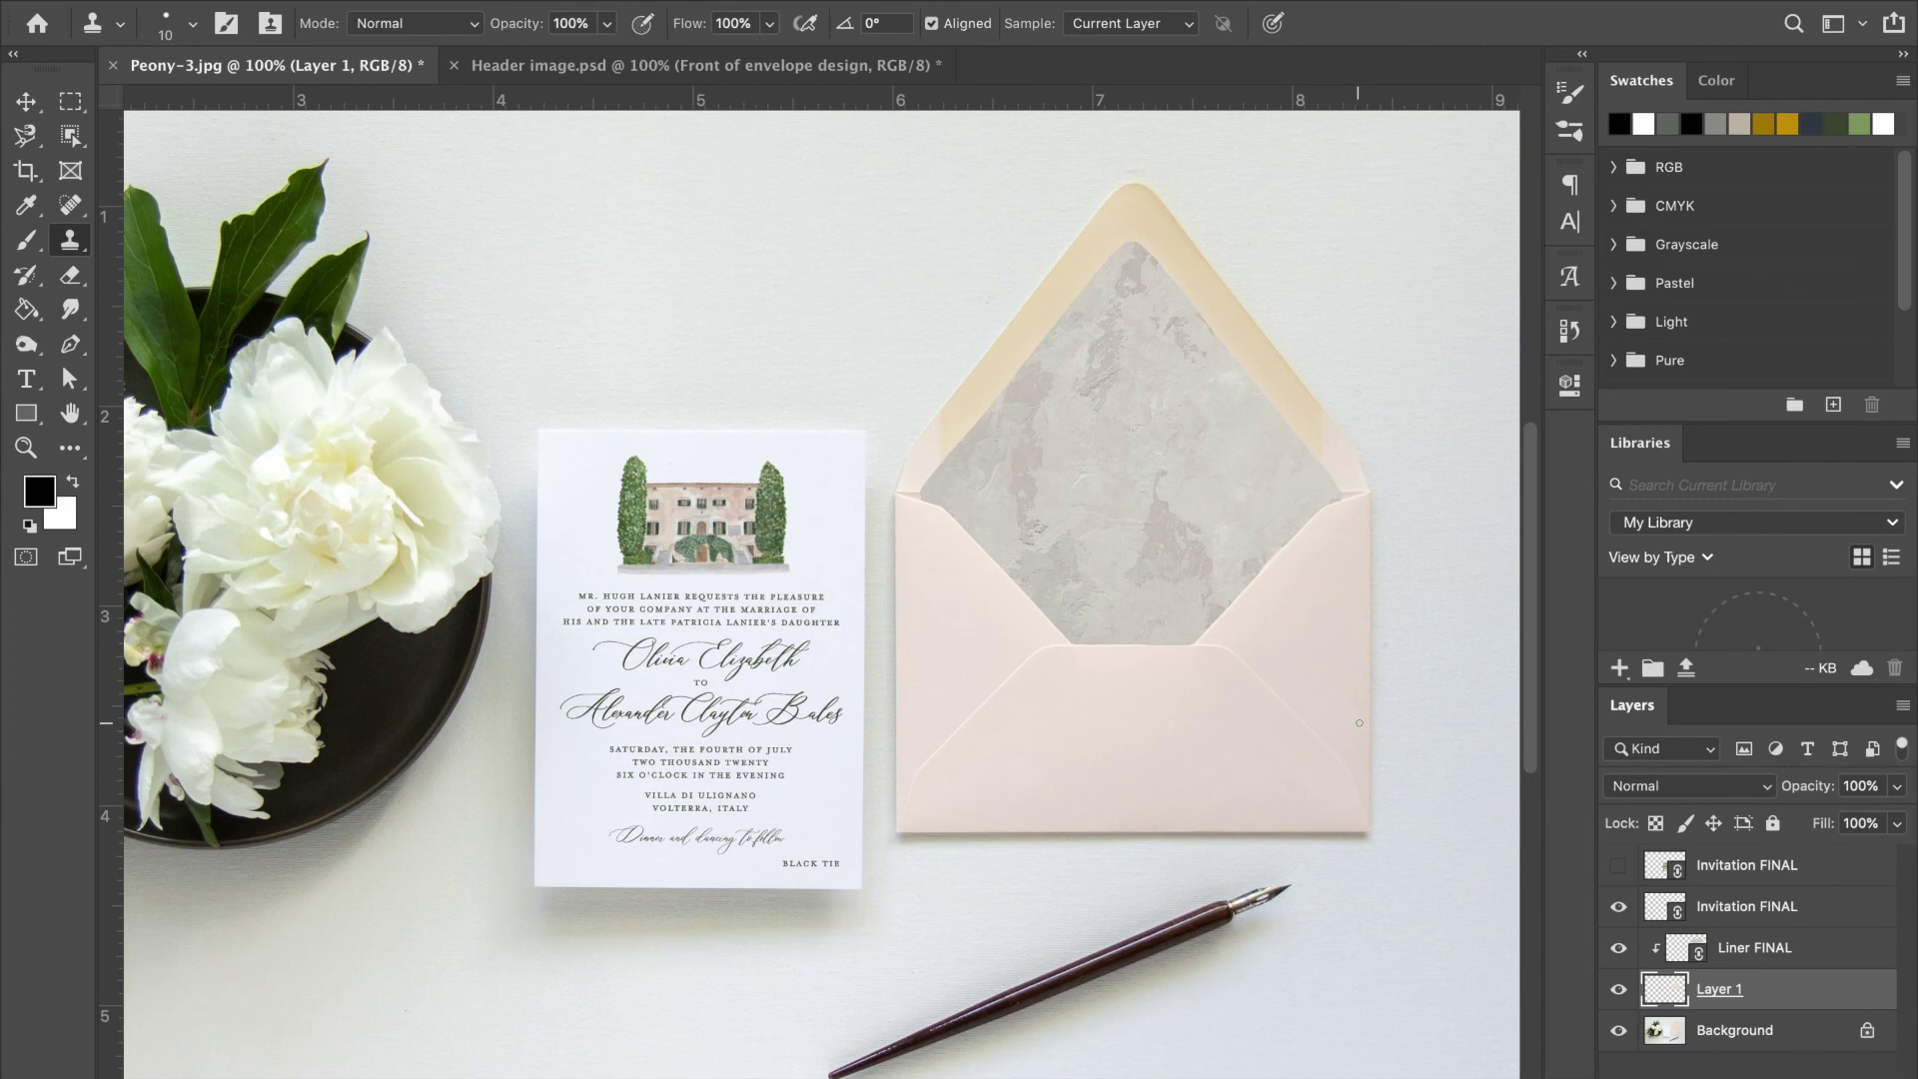
pyautogui.scroll(2, 1329, 665)
pyautogui.hscroll(1, 1301, 607)
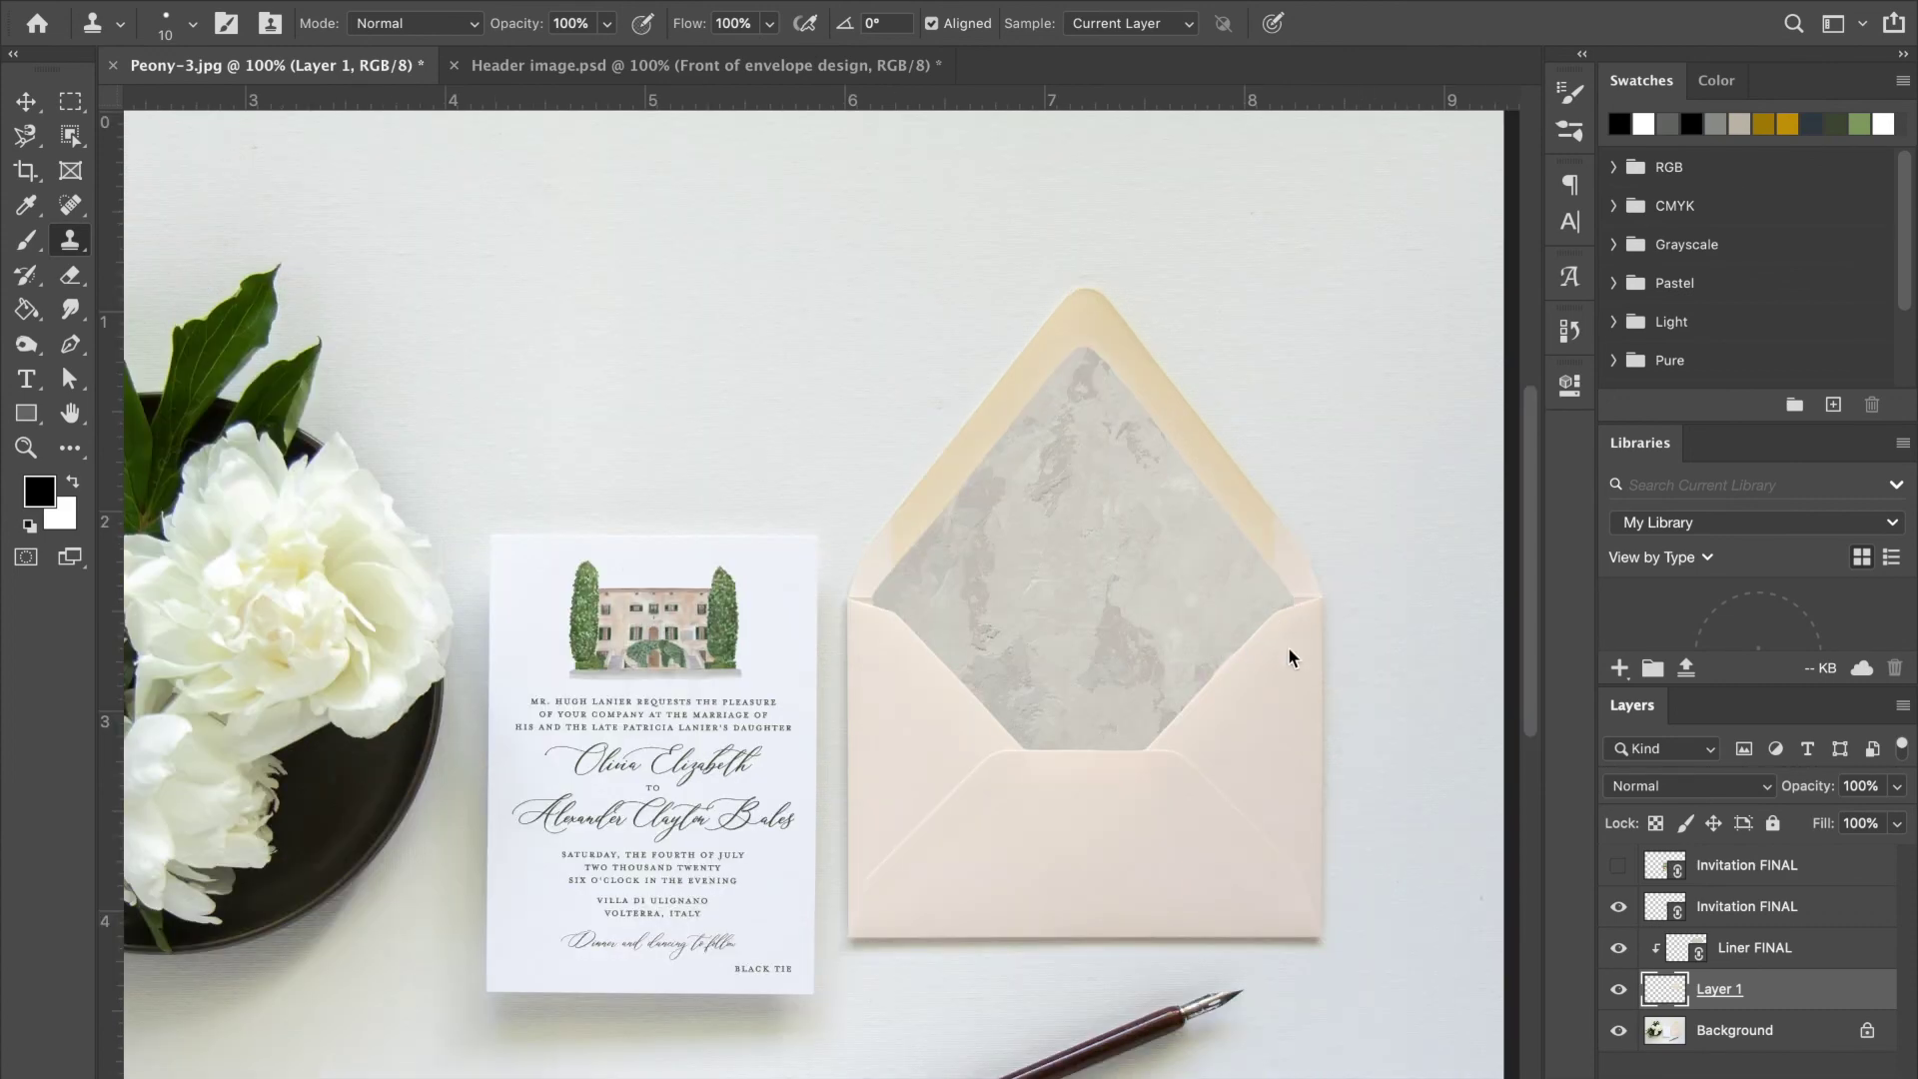